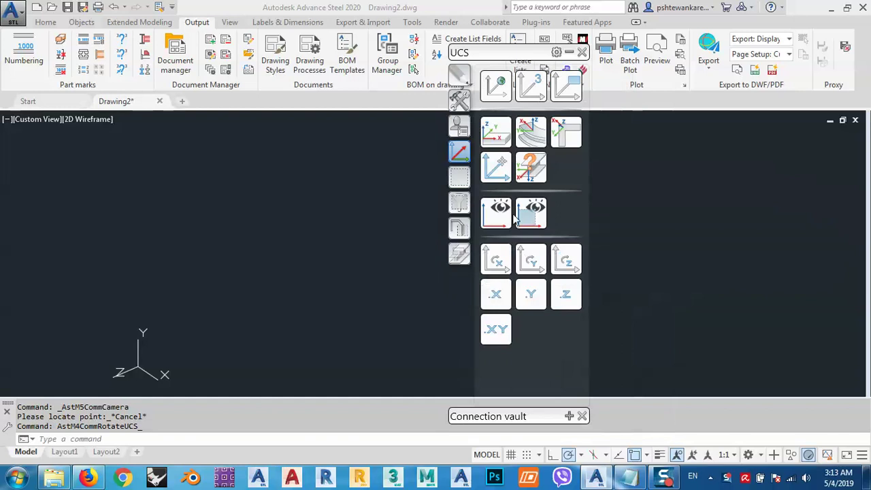
Close the Connection vault palette and move the tool palette lower over the drawing area.
{"action": "left_click", "coordinate": [582, 415]}
{"action": "left_click_drag", "start_coordinate": [470, 60], "coordinate": [484, 99]}
Look through the tool palette's categories, including Modify, Custom connections, UCS, Selection and Features.
{"action": "left_click", "coordinate": [447, 117]}
{"action": "left_click", "coordinate": [447, 141]}
{"action": "left_click", "coordinate": [447, 167]}
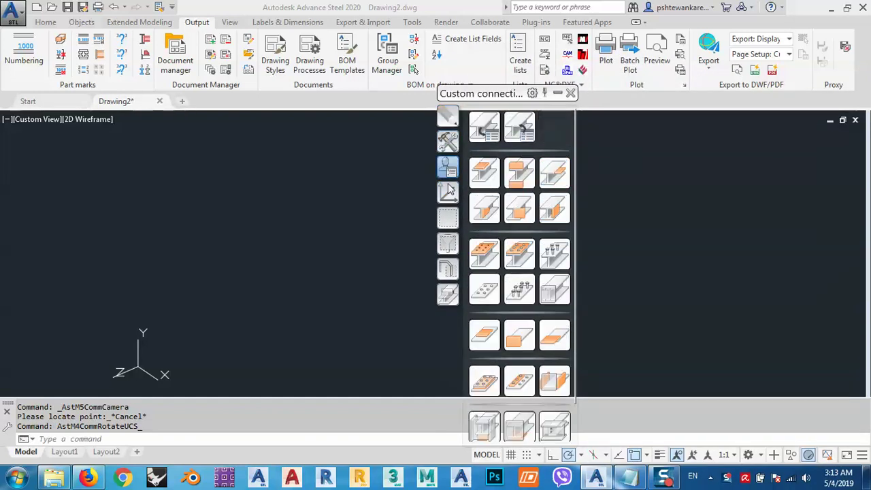
{"action": "left_click", "coordinate": [448, 218]}
{"action": "left_click", "coordinate": [447, 295]}
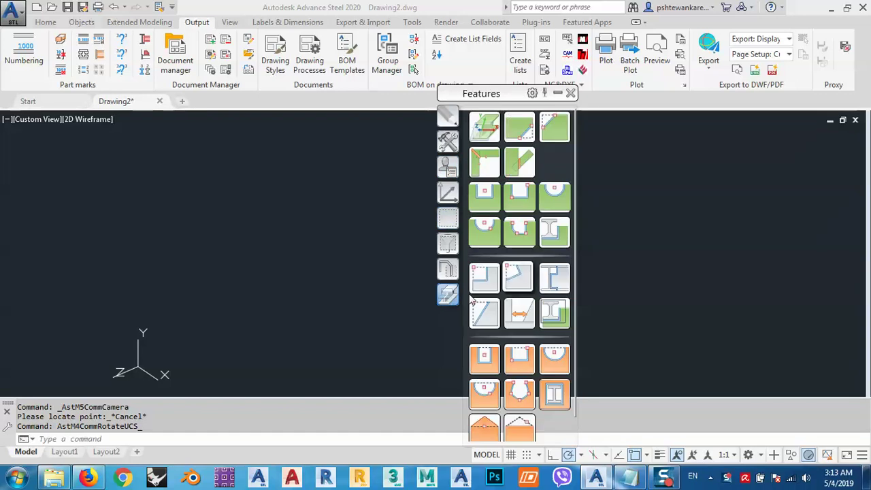
{"action": "left_click", "coordinate": [448, 270]}
{"action": "left_click", "coordinate": [447, 243]}
{"action": "left_click", "coordinate": [448, 218]}
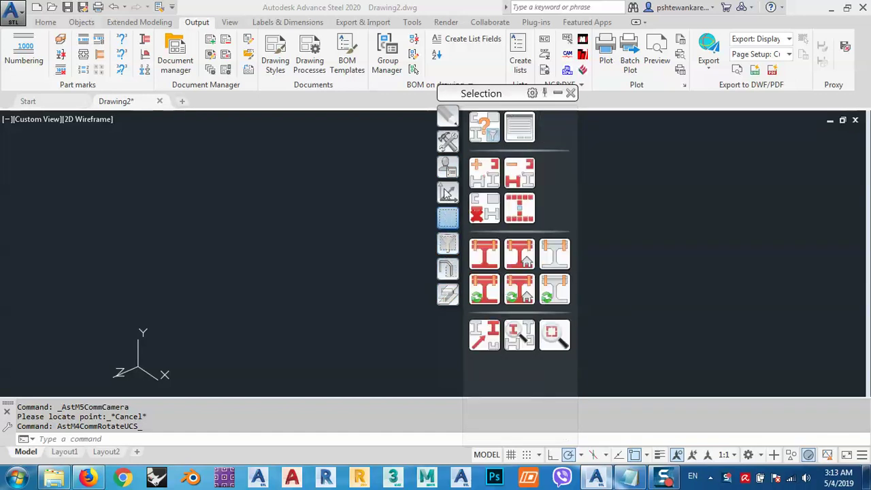
{"action": "left_click", "coordinate": [447, 192]}
{"action": "left_click", "coordinate": [448, 168]}
{"action": "left_click", "coordinate": [449, 118]}
{"action": "left_click_drag", "start_coordinate": [467, 100], "coordinate": [481, 61]}
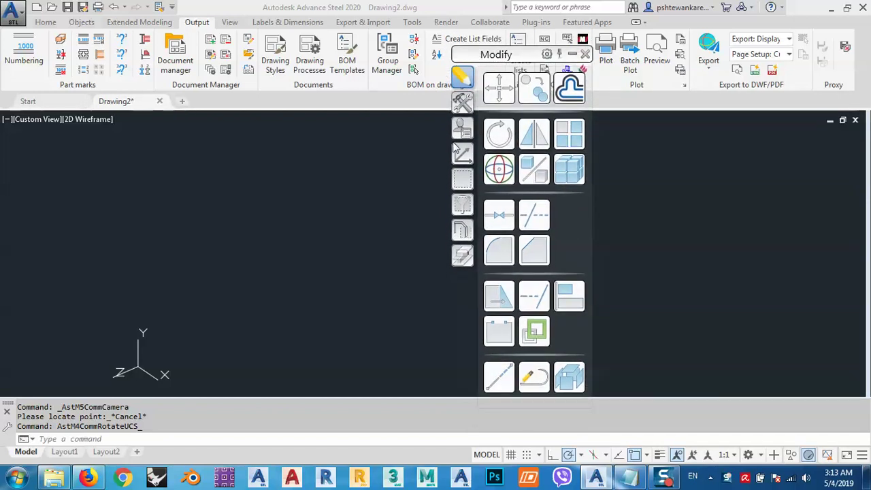
{"action": "left_click", "coordinate": [462, 204]}
{"action": "left_click", "coordinate": [462, 230]}
{"action": "left_click", "coordinate": [462, 255]}
{"action": "left_click", "coordinate": [462, 205]}
{"action": "left_click", "coordinate": [463, 155]}
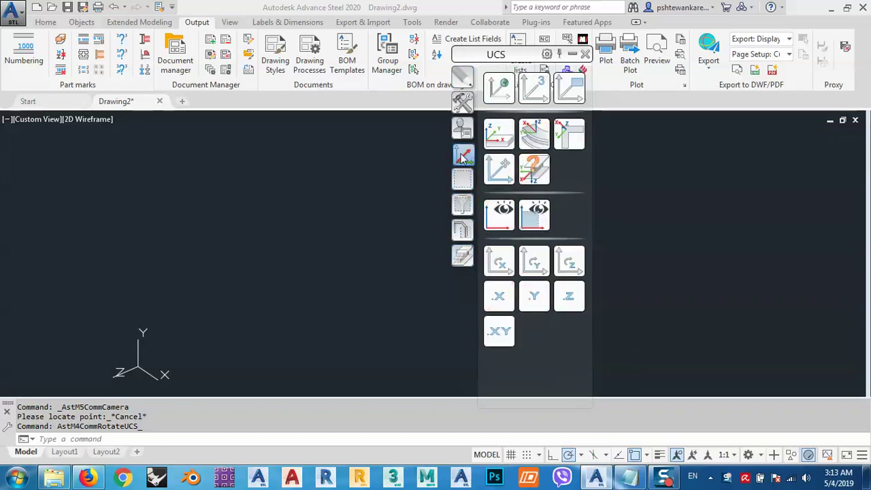
{"action": "left_click", "coordinate": [461, 133]}
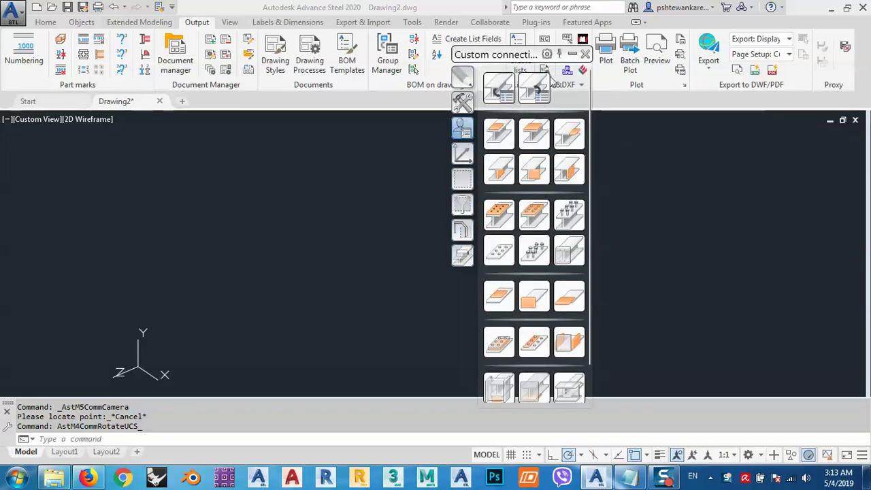
Display the Modify tools and move the tool palette away from the middle of the drawing area.
{"action": "left_click_drag", "start_coordinate": [517, 60], "coordinate": [543, 42]}
{"action": "left_click", "coordinate": [496, 64]}
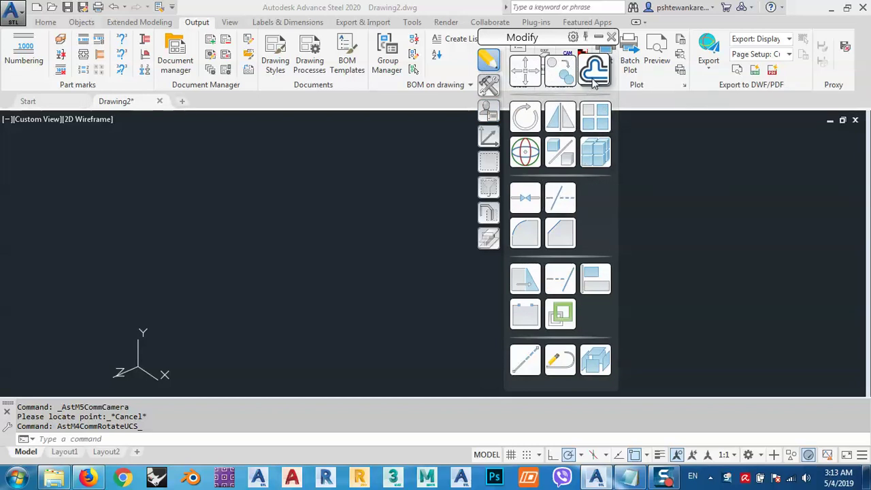
{"action": "left_click_drag", "start_coordinate": [561, 42], "coordinate": [595, 45]}
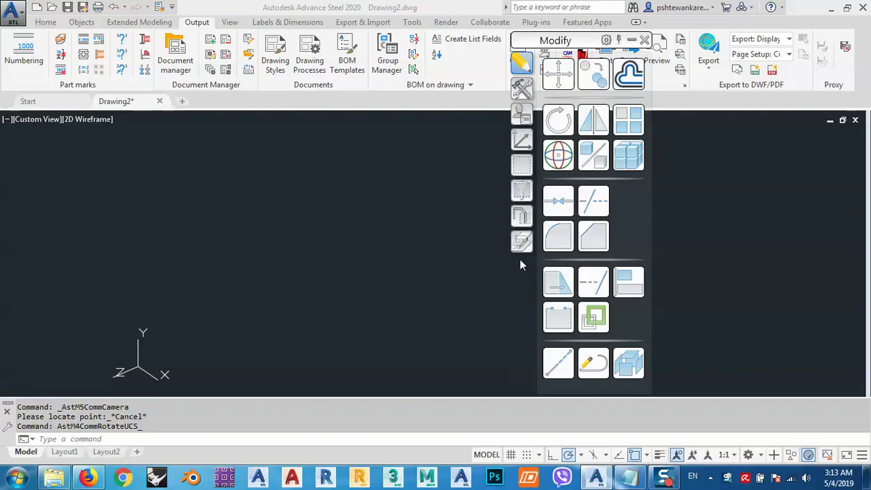
{"action": "left_click_drag", "start_coordinate": [550, 44], "coordinate": [584, 43]}
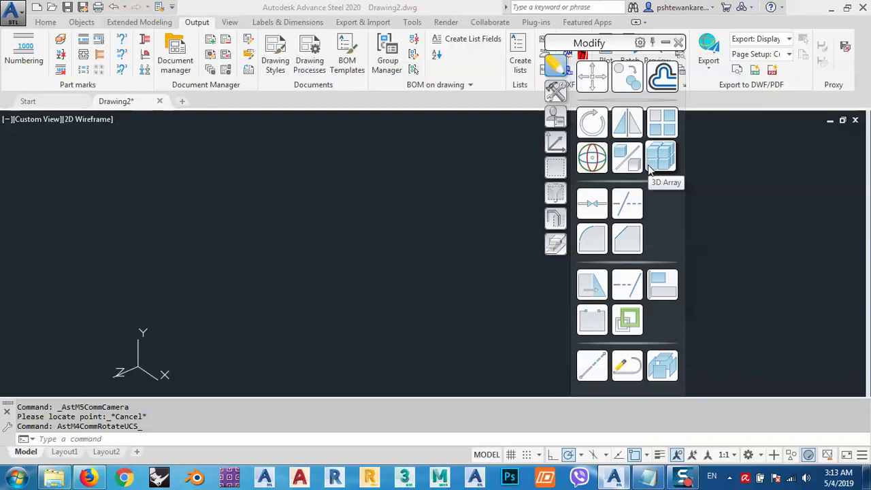
{"action": "left_click_drag", "start_coordinate": [609, 51], "coordinate": [689, 53]}
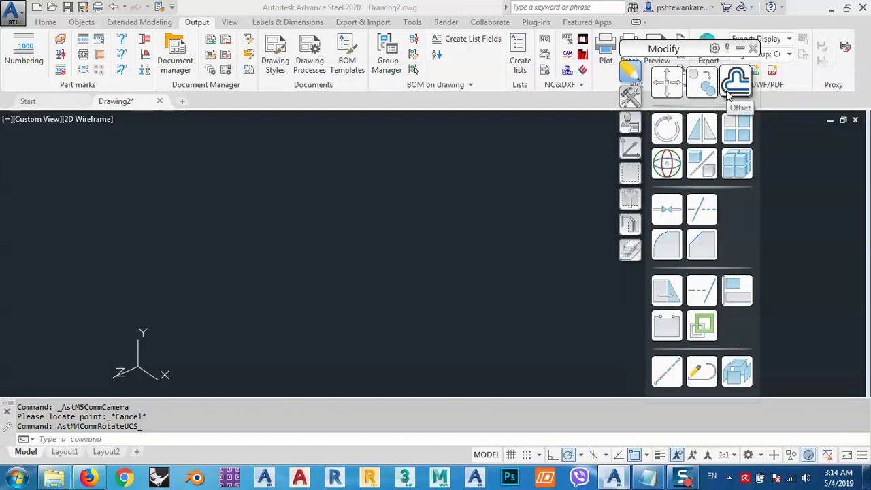
{"action": "left_click_drag", "start_coordinate": [686, 48], "coordinate": [683, 51]}
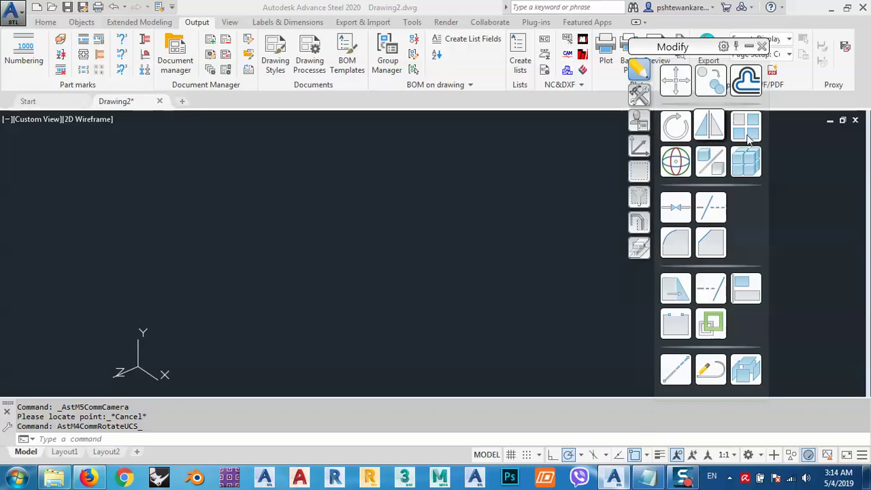
Switch the tool palette into customization mode and show its Tools category.
{"action": "left_click", "coordinate": [733, 82]}
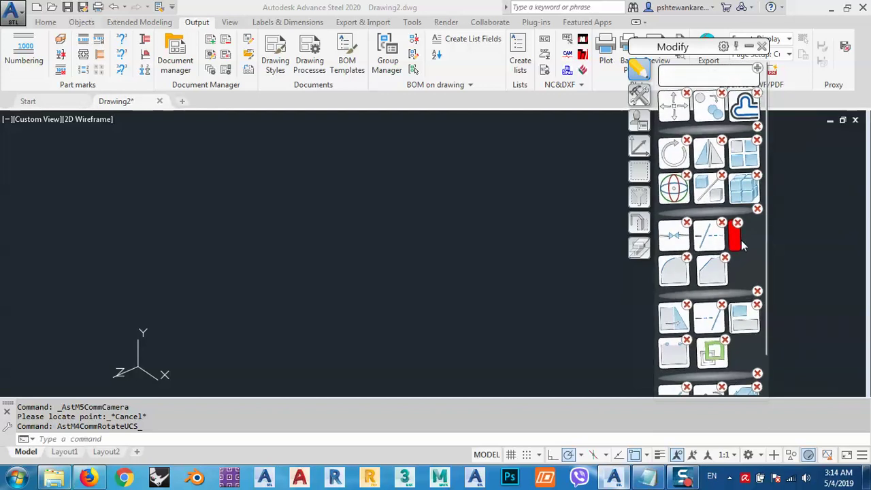
{"action": "left_click_drag", "start_coordinate": [701, 50], "coordinate": [659, 42]}
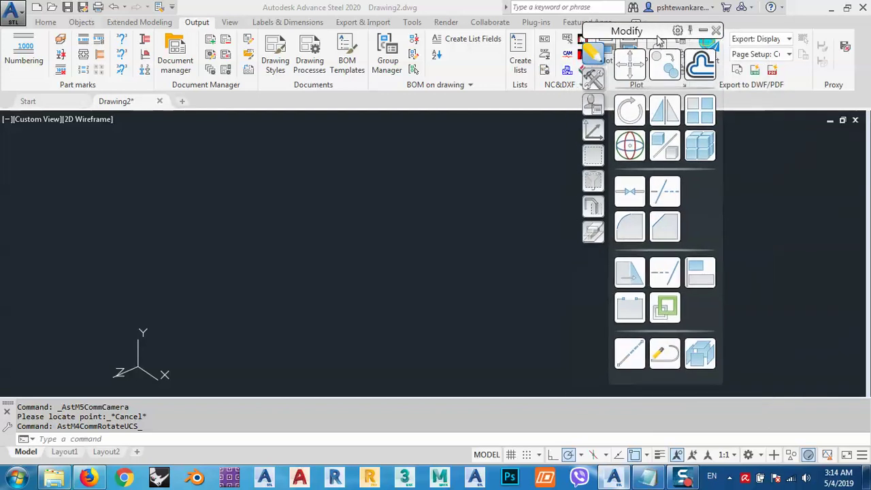
{"action": "left_click", "coordinate": [697, 68]}
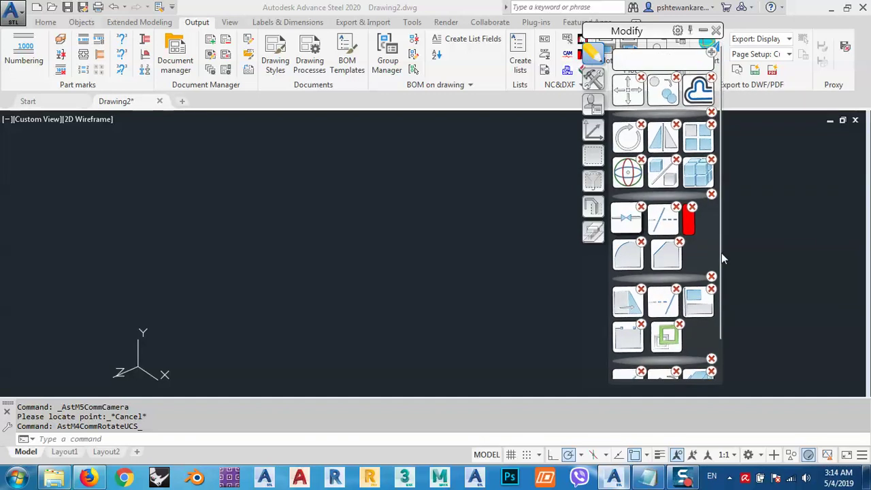
{"action": "scroll", "coordinate": [707, 245], "scroll_direction": "down", "scroll_amount": 1}
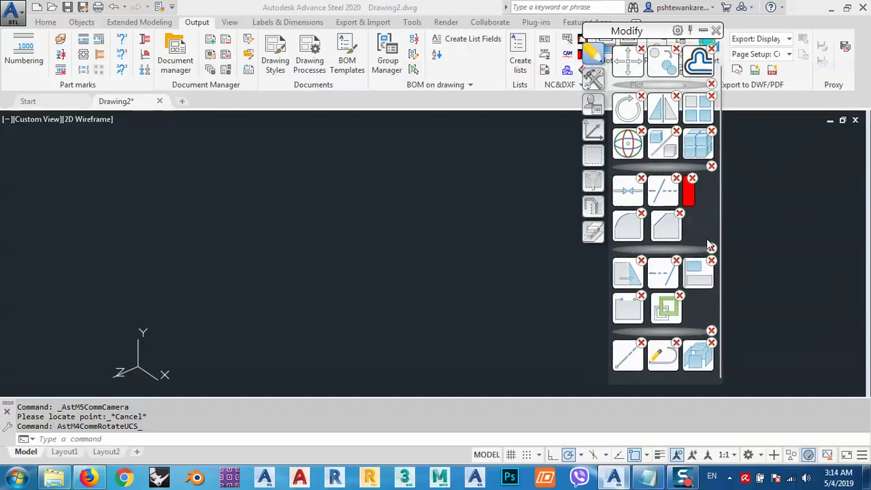
{"action": "scroll", "coordinate": [683, 300], "scroll_direction": "up", "scroll_amount": 1}
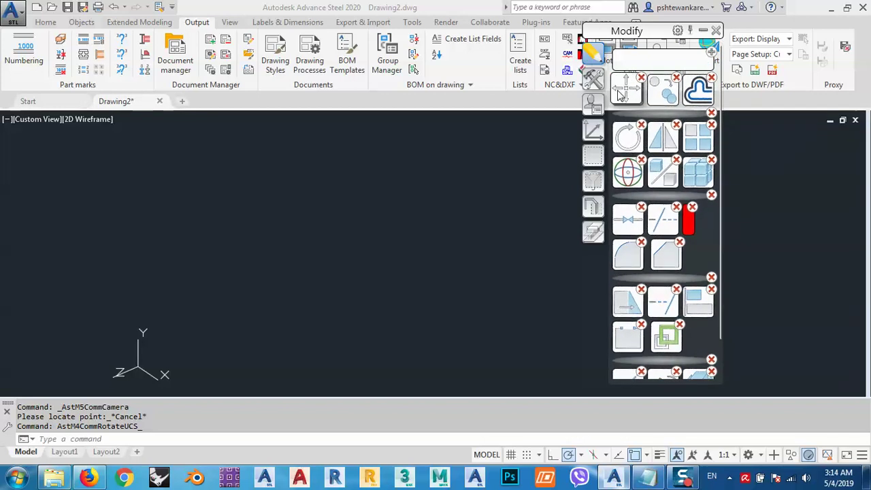
{"action": "left_click", "coordinate": [592, 78]}
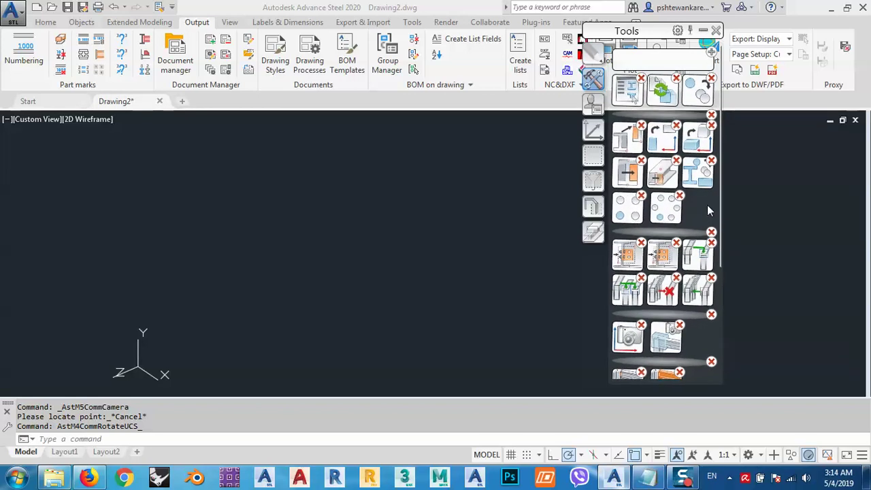
Add a separator and a row ender to the end of the Tools category.
{"action": "left_click", "coordinate": [711, 52]}
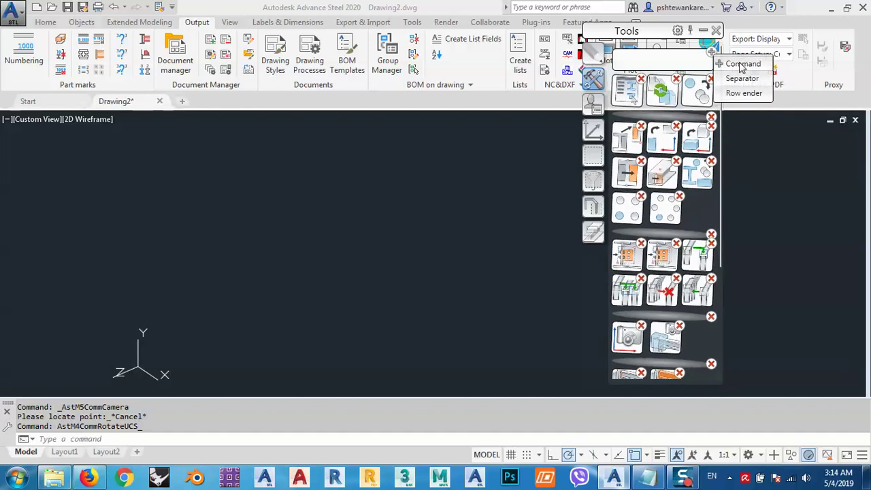
{"action": "scroll", "coordinate": [723, 200], "scroll_direction": "down", "scroll_amount": 5}
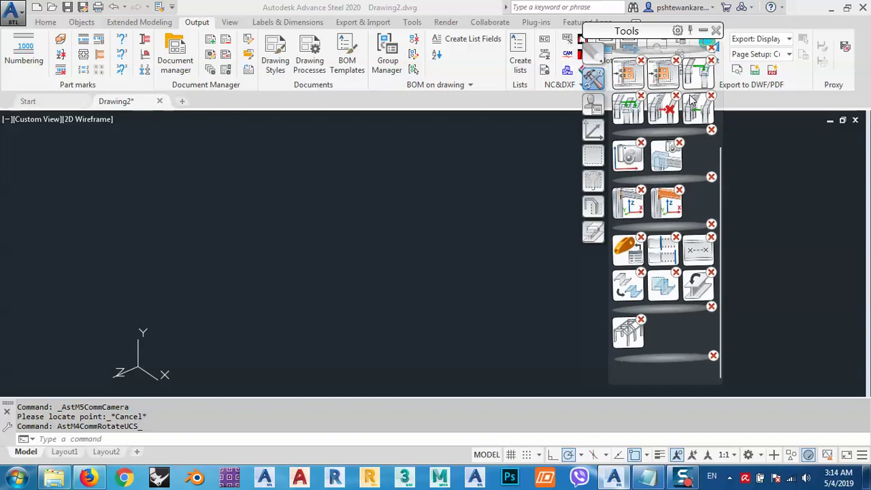
{"action": "scroll", "coordinate": [690, 101], "scroll_direction": "up", "scroll_amount": 5}
{"action": "mouse_move", "coordinate": [713, 51]}
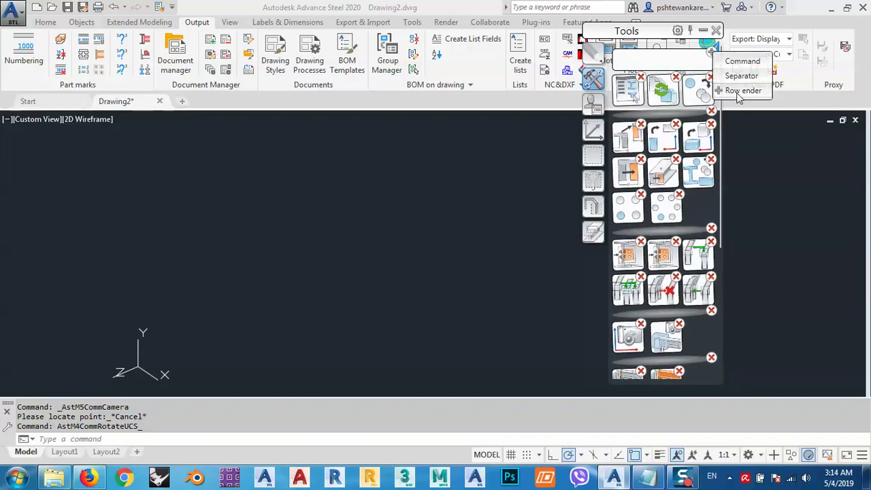
{"action": "left_click", "coordinate": [737, 95]}
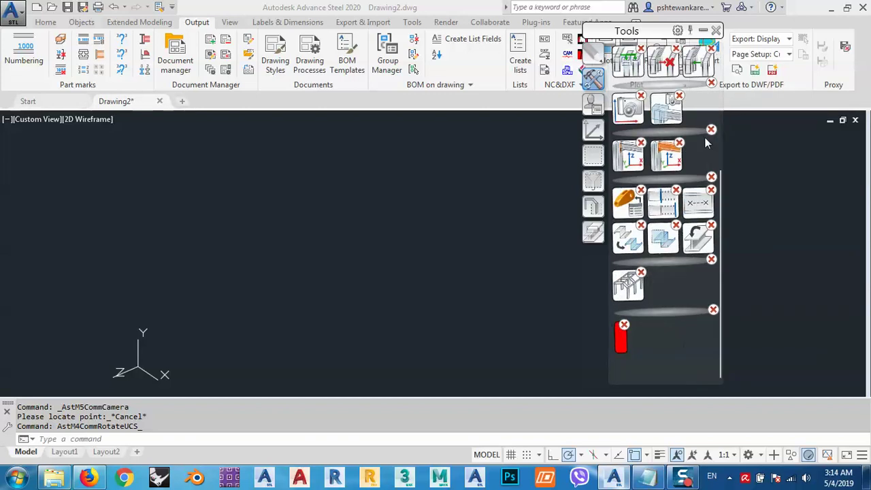
Remove the added row ender and separator from the Tools category and close the Framing palette.
{"action": "left_click", "coordinate": [625, 329]}
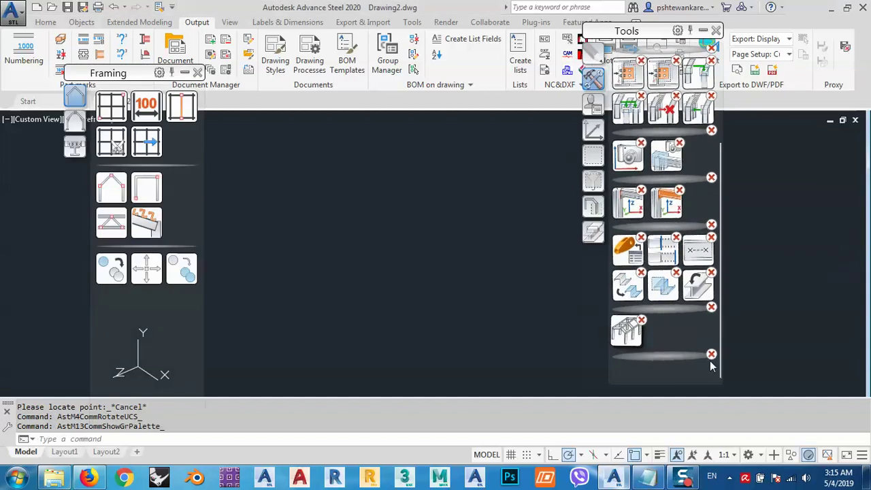
{"action": "left_click", "coordinate": [711, 354]}
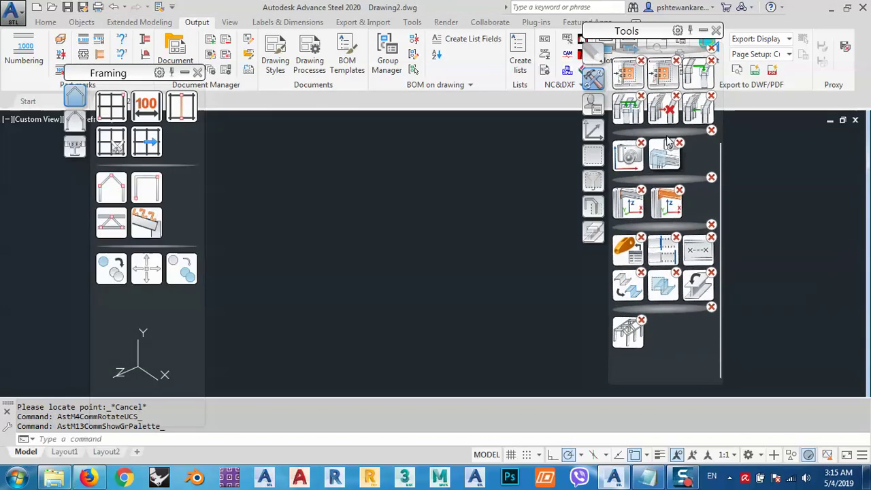
{"action": "left_click", "coordinate": [196, 72]}
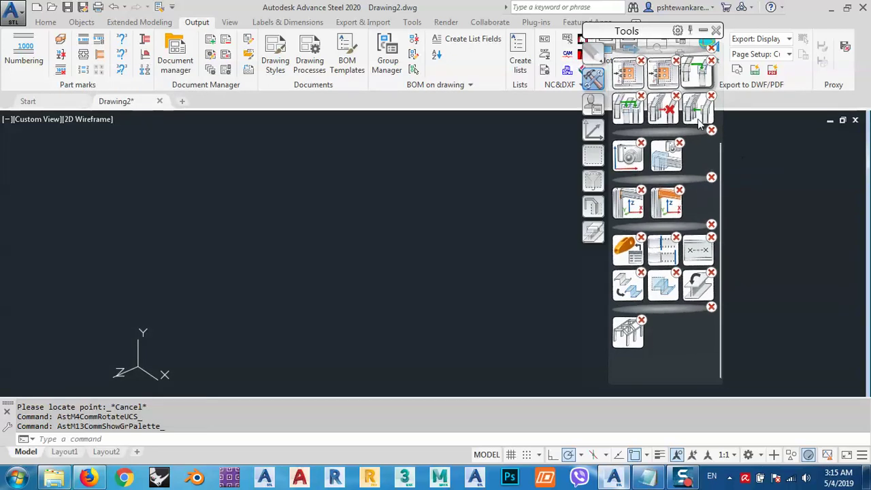
Start adding a new command item to the Tools category and look through the sample pictures without choosing one.
{"action": "scroll", "coordinate": [701, 122], "scroll_direction": "up", "scroll_amount": 3}
{"action": "left_click", "coordinate": [710, 51]}
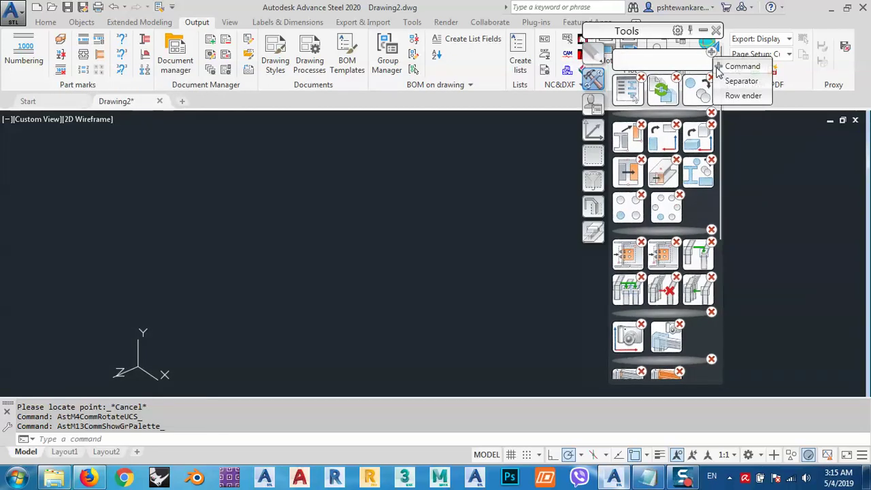
{"action": "left_click", "coordinate": [742, 67]}
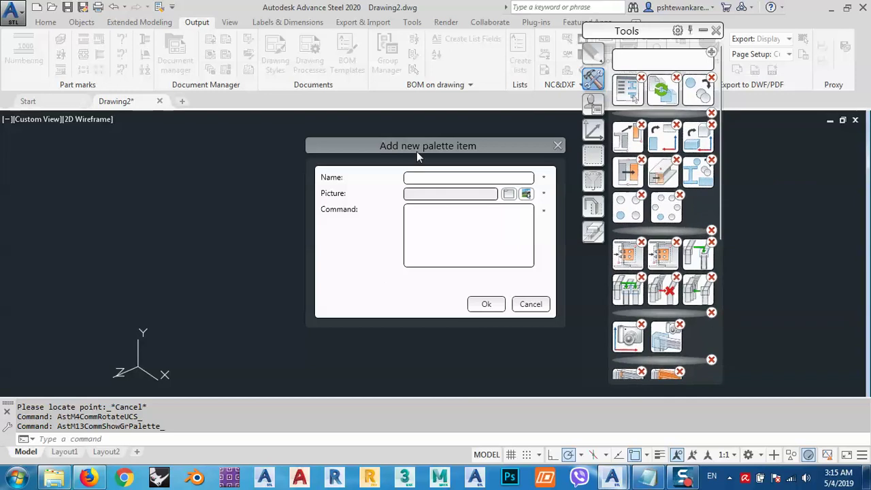
{"action": "left_click_drag", "start_coordinate": [417, 151], "coordinate": [368, 134]}
{"action": "left_click", "coordinate": [365, 159]}
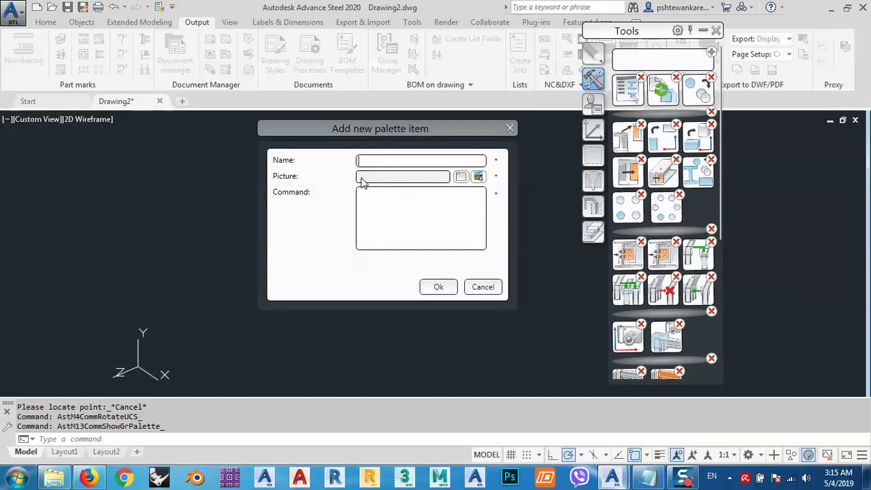
{"action": "left_click", "coordinate": [478, 176]}
{"action": "scroll", "coordinate": [412, 286], "scroll_direction": "down", "scroll_amount": 2}
{"action": "scroll", "coordinate": [419, 275], "scroll_direction": "up", "scroll_amount": 2}
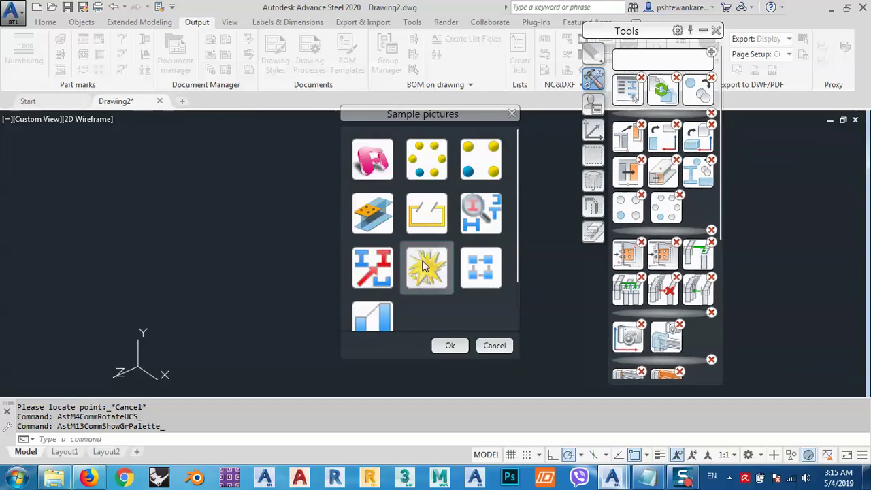
{"action": "left_click", "coordinate": [483, 348]}
Assign Tulips.jpg from the Sample Pictures folder as the new item's picture, and cancel adding the item.
{"action": "left_click", "coordinate": [462, 177]}
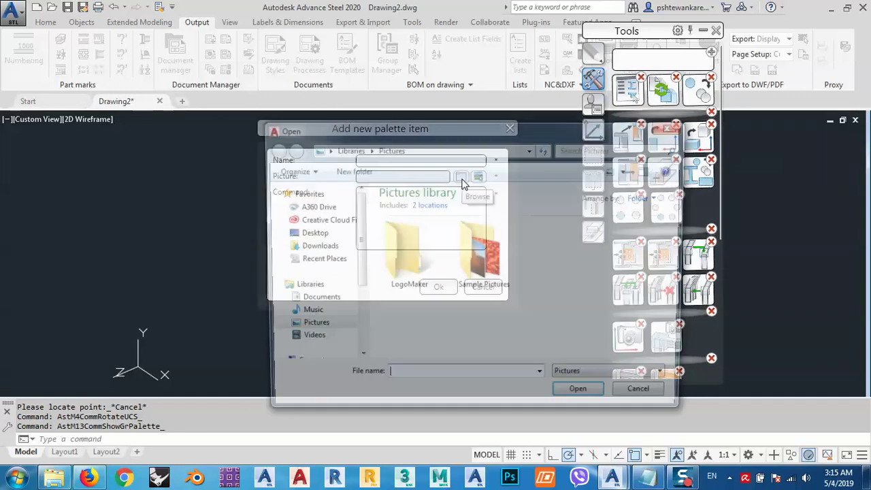
{"action": "double_click", "coordinate": [484, 255]}
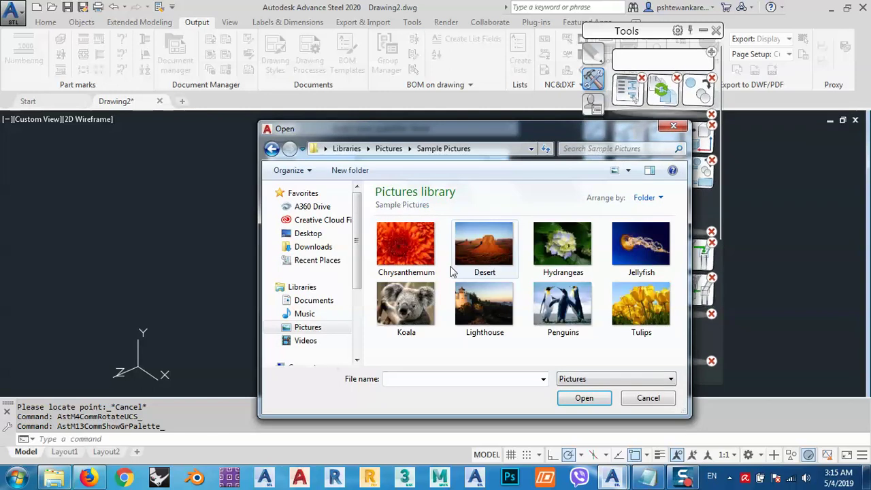
{"action": "double_click", "coordinate": [649, 304]}
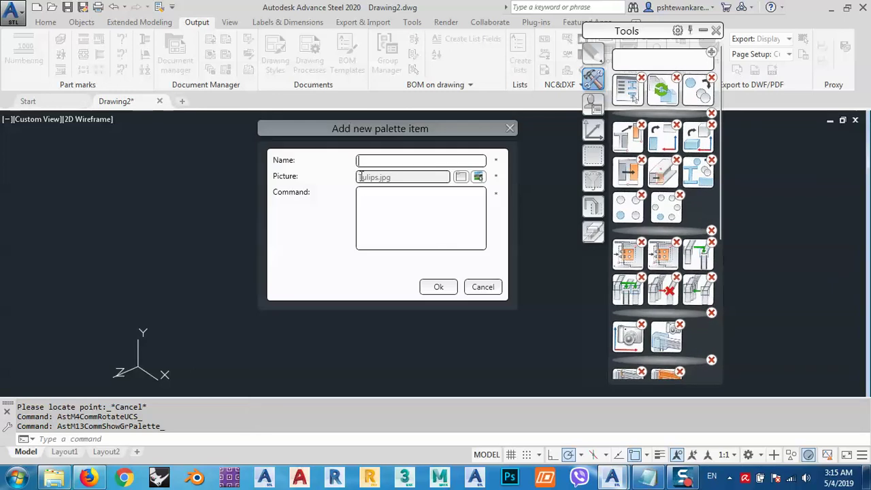
{"action": "left_click", "coordinate": [375, 161]}
{"action": "left_click", "coordinate": [483, 287]}
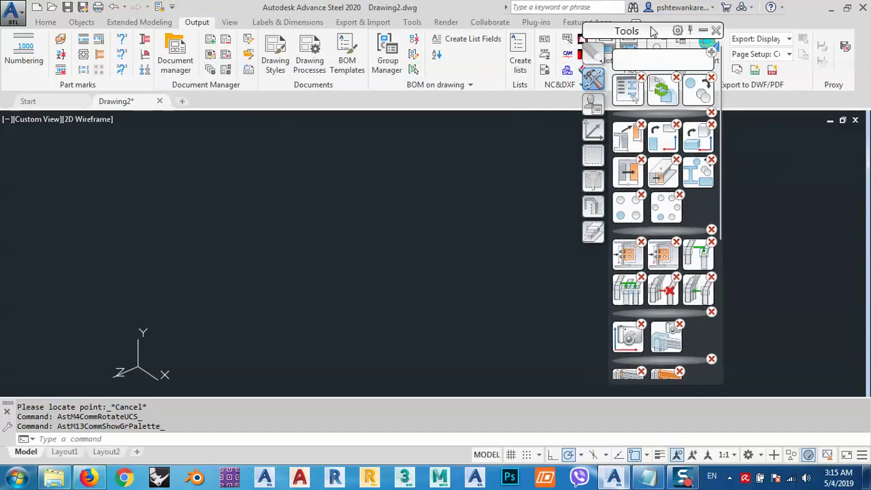
Move the tool palette closer to the edge of the drawing area and leave its customization mode.
{"action": "left_click_drag", "start_coordinate": [646, 36], "coordinate": [716, 47]}
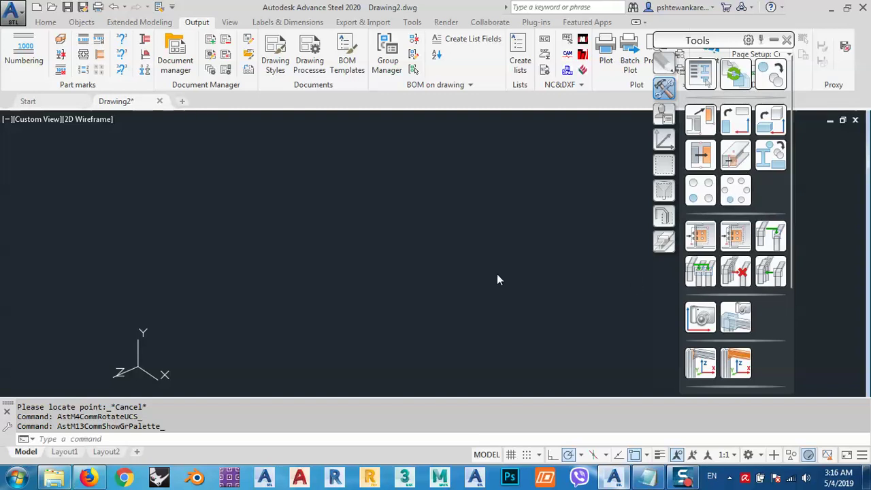
{"action": "left_click", "coordinate": [773, 155]}
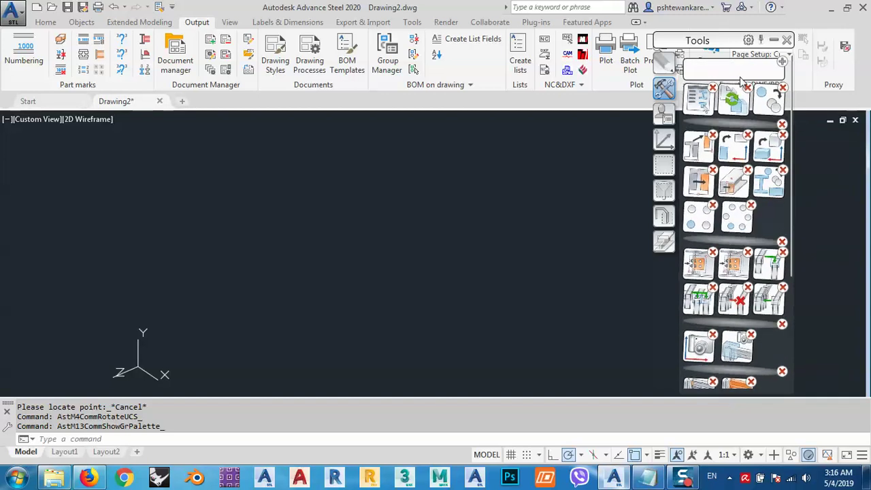
{"action": "left_click", "coordinate": [724, 45]}
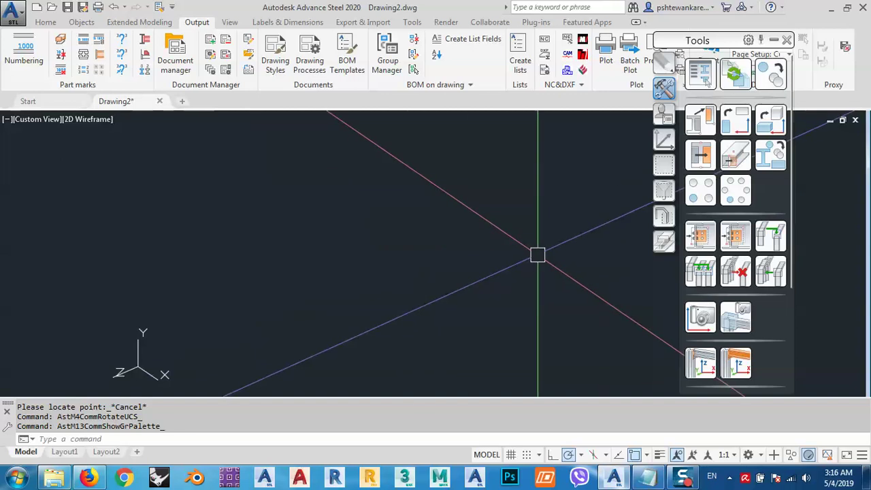
Run the Numbering command, close its dialog and copy the logged command name _AstM5equalpartsDetect from the command history.
{"action": "scroll", "coordinate": [769, 370], "scroll_direction": "down", "scroll_amount": 3}
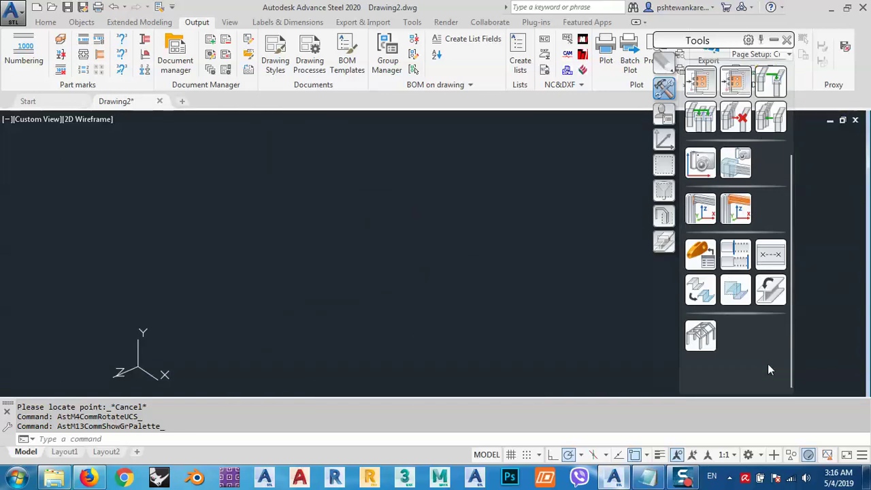
{"action": "left_click", "coordinate": [28, 61]}
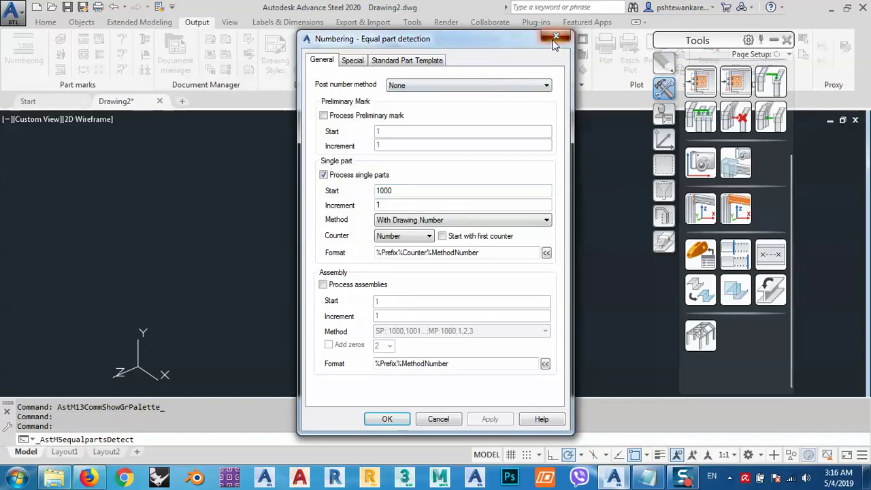
{"action": "left_click", "coordinate": [555, 37]}
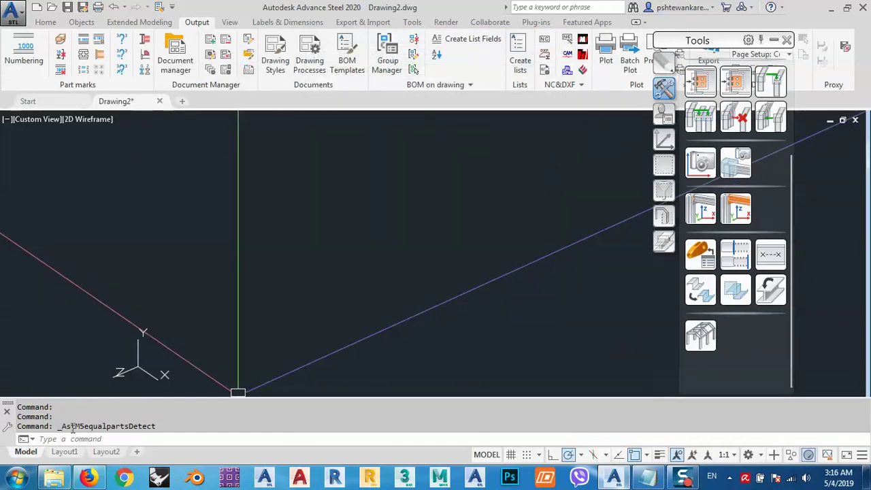
{"action": "left_click_drag", "start_coordinate": [57, 427], "coordinate": [172, 432]}
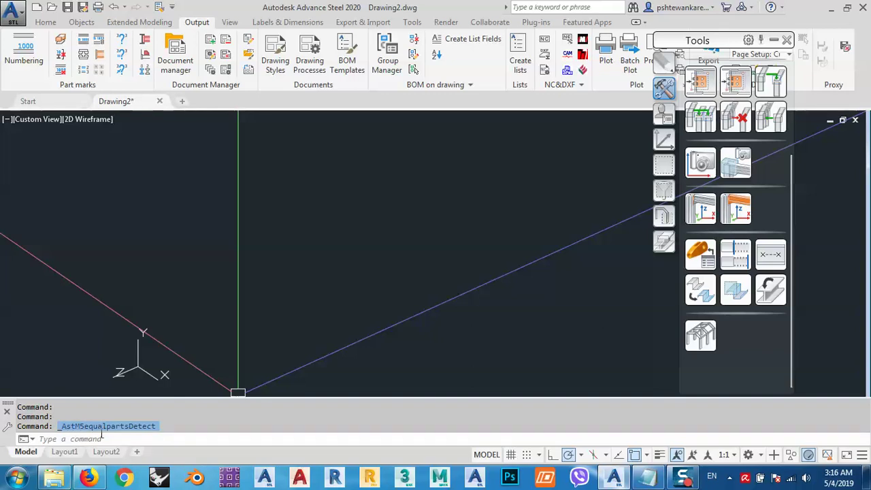
{"action": "right_click", "coordinate": [126, 433]}
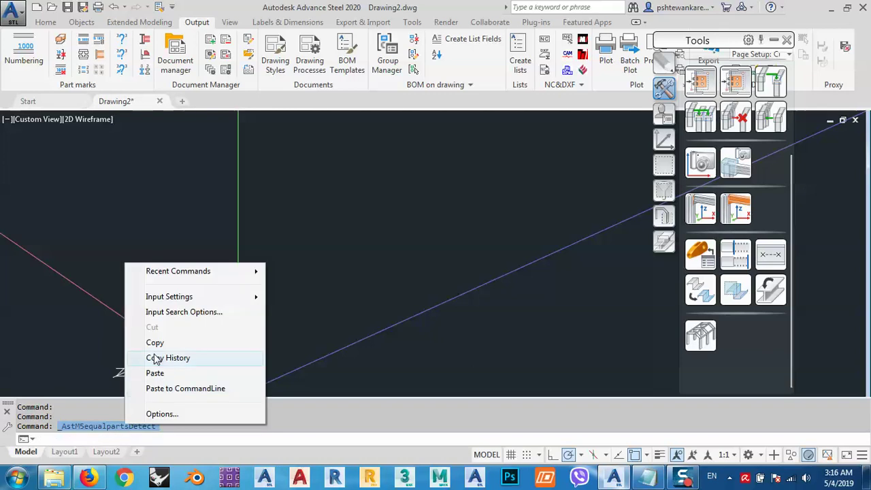
{"action": "left_click", "coordinate": [154, 342]}
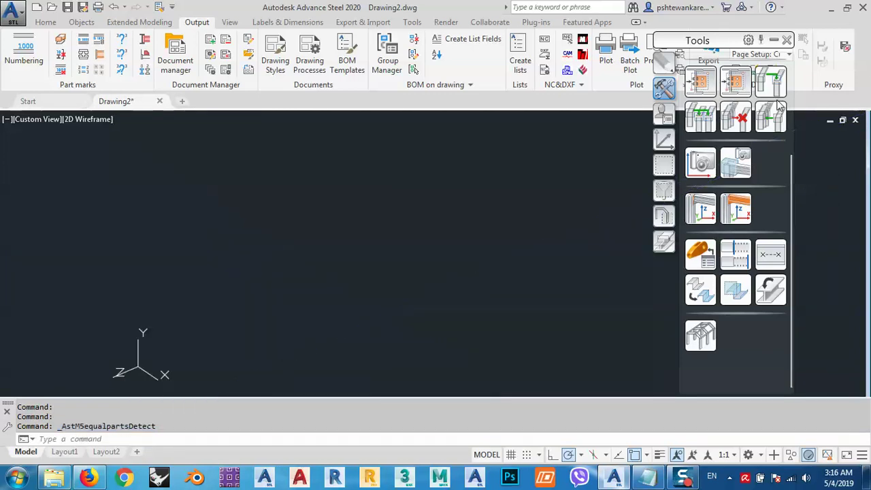
Start a new command item in the Tools category with the copied command _AstM5equalpartsDetect and the name Numbering.
{"action": "scroll", "coordinate": [765, 176], "scroll_direction": "up", "scroll_amount": 5}
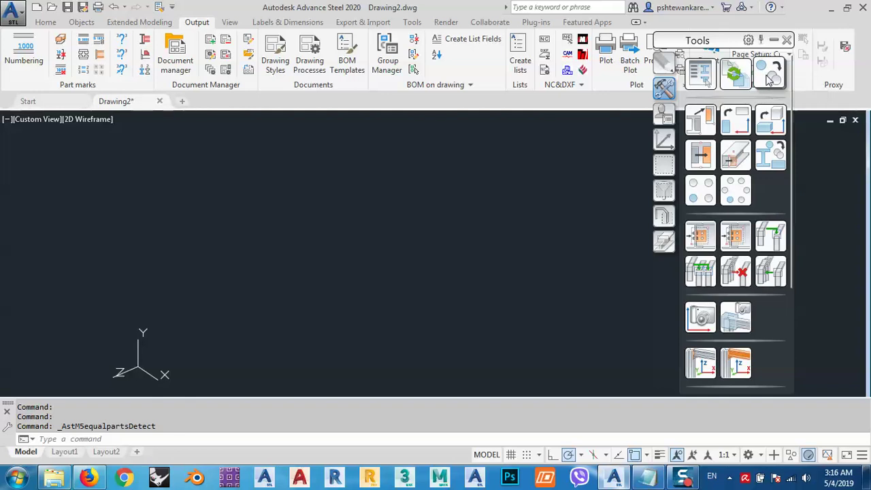
{"action": "left_click", "coordinate": [749, 39]}
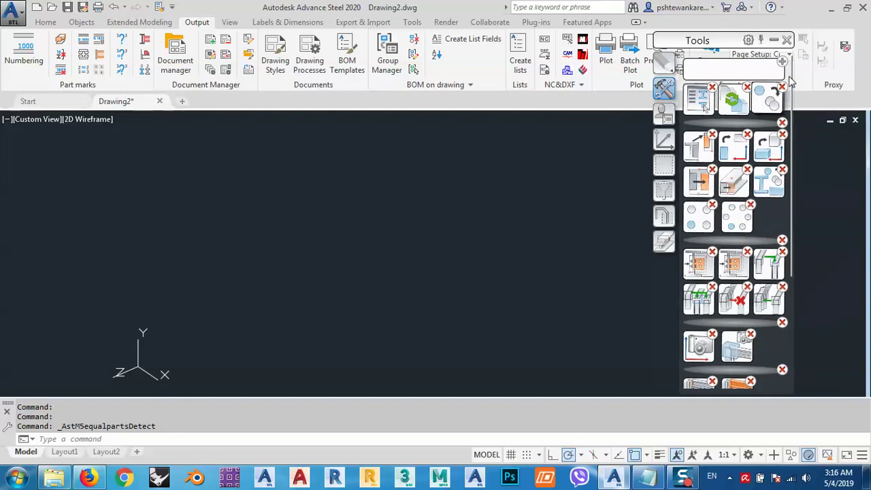
{"action": "left_click", "coordinate": [783, 62]}
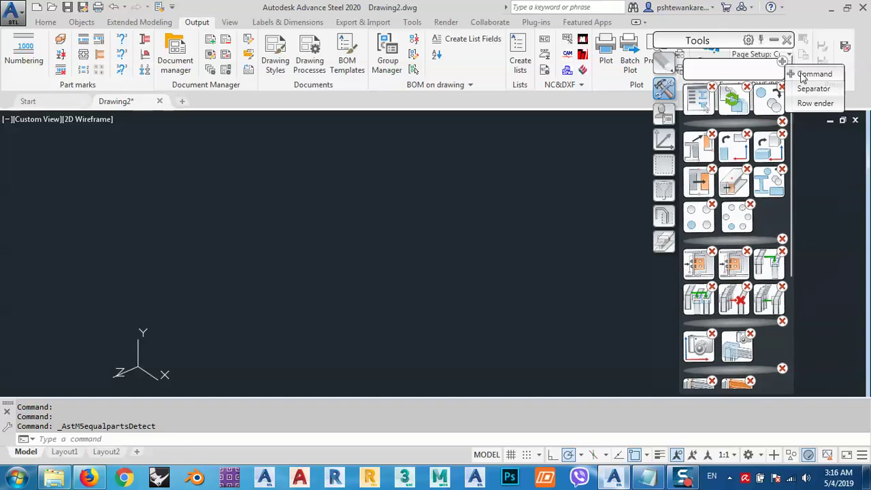
{"action": "left_click", "coordinate": [809, 75]}
{"action": "left_click_drag", "start_coordinate": [452, 148], "coordinate": [420, 146]}
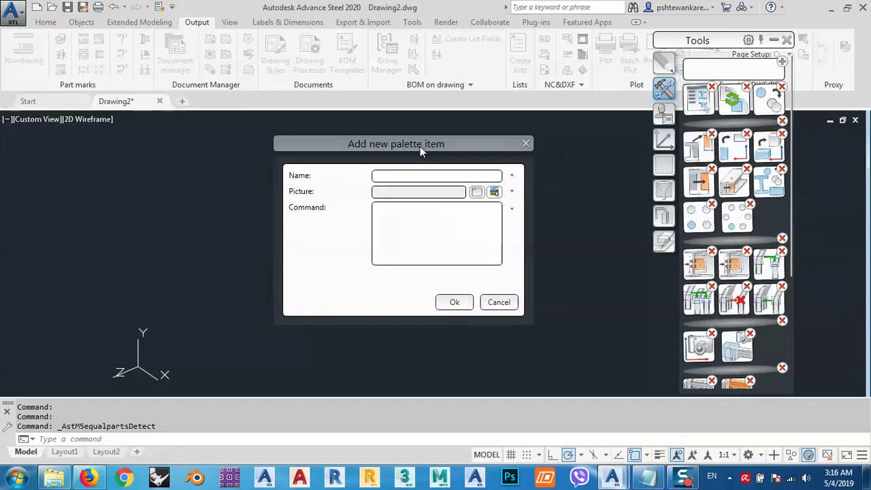
{"action": "left_click", "coordinate": [416, 224]}
{"action": "key", "text": "ctrl+v"}
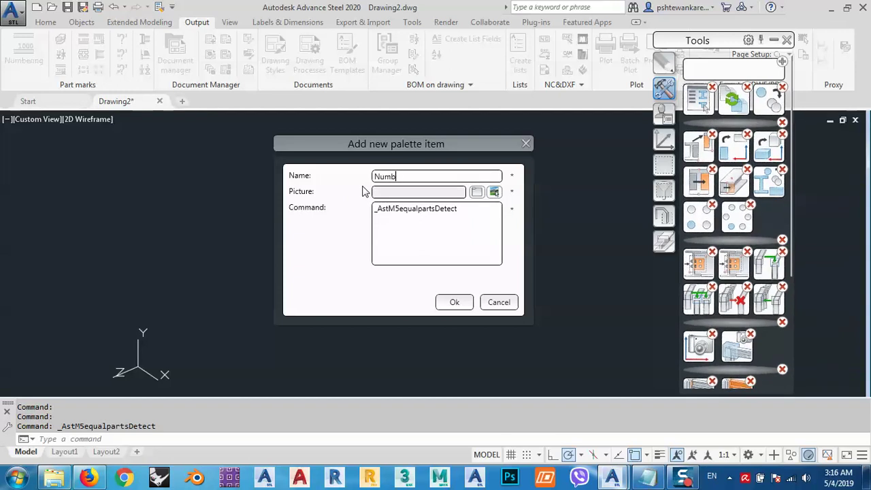
{"action": "type", "text": "g"}
Assign the pink sample picture Sample1.png to the Numbering item and add it to the Tools category.
{"action": "left_click", "coordinate": [494, 191]}
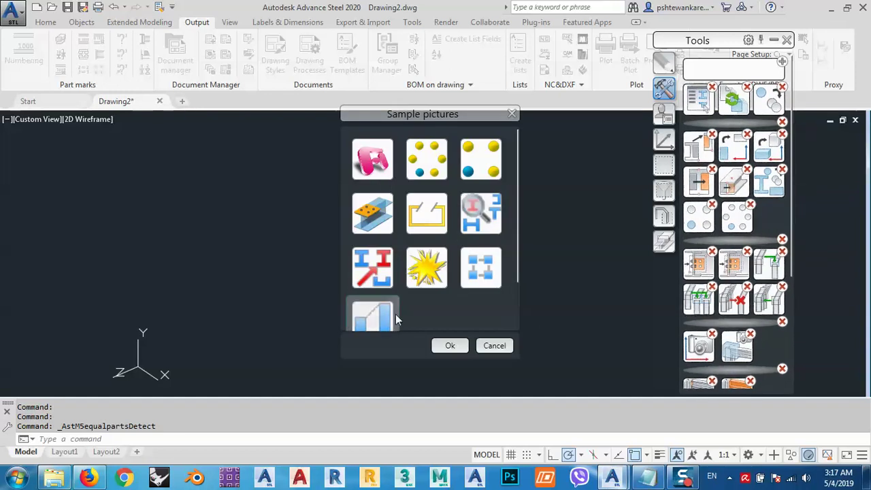
{"action": "scroll", "coordinate": [408, 273], "scroll_direction": "down", "scroll_amount": 1}
{"action": "scroll", "coordinate": [429, 289], "scroll_direction": "up", "scroll_amount": 1}
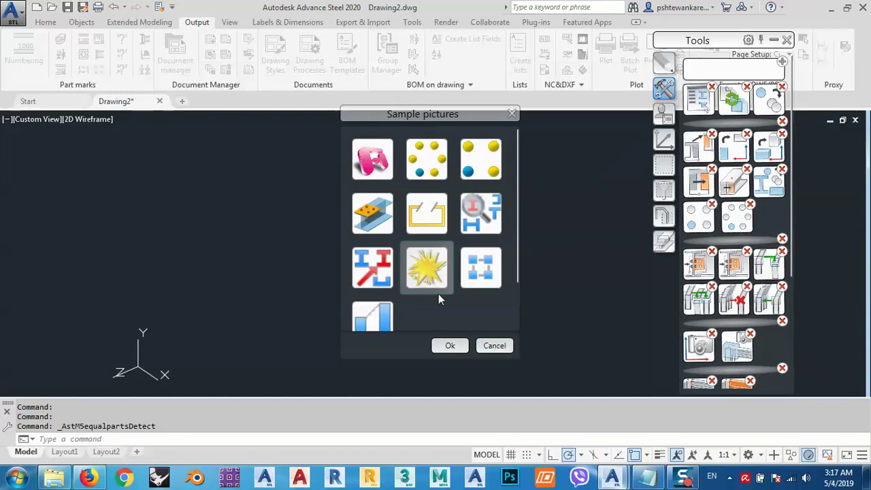
{"action": "left_click", "coordinate": [371, 158]}
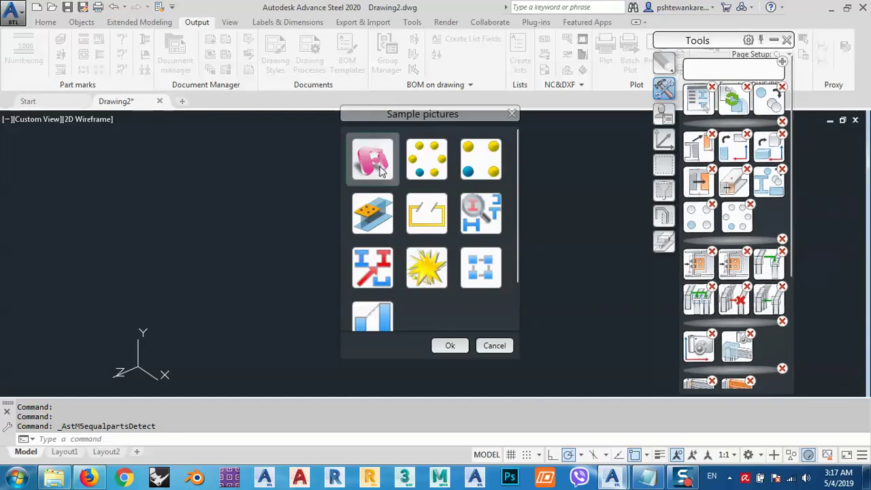
{"action": "left_click", "coordinate": [449, 345]}
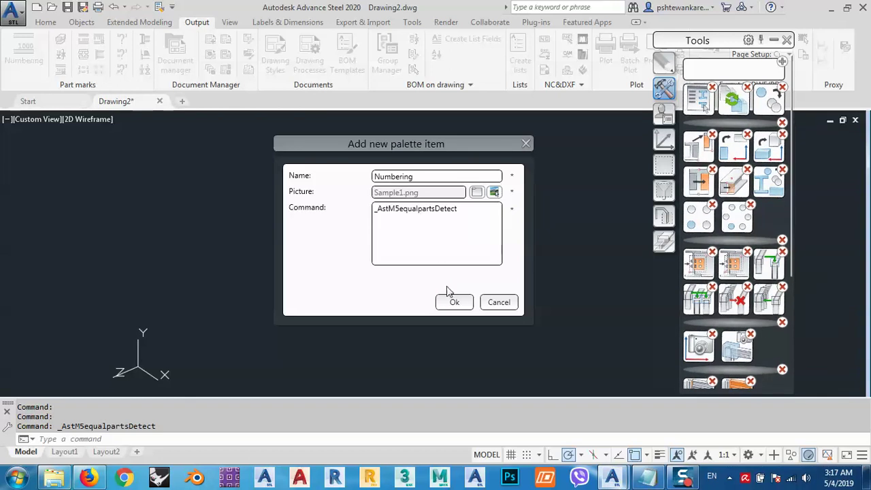
{"action": "left_click", "coordinate": [454, 302]}
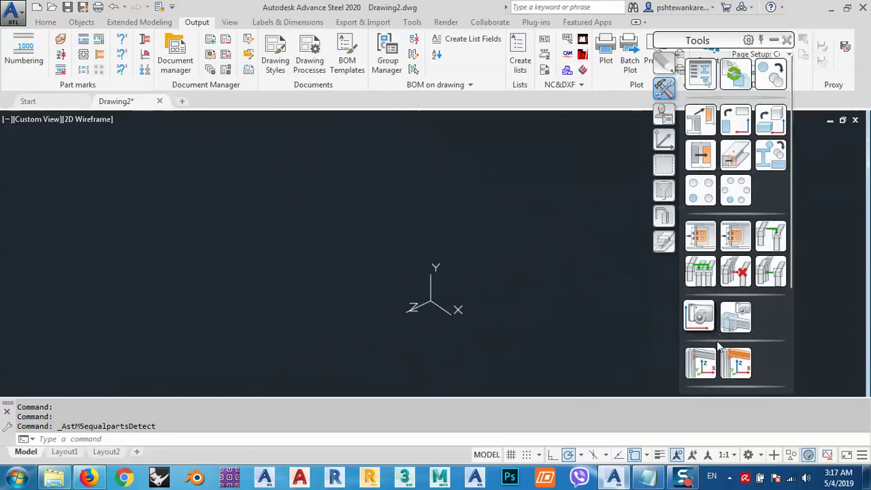
Test the new Numbering item at the end of the Tools category by running it, and move its dialog aside.
{"action": "scroll", "coordinate": [740, 359], "scroll_direction": "down", "scroll_amount": 2}
{"action": "scroll", "coordinate": [740, 359], "scroll_direction": "down", "scroll_amount": 2}
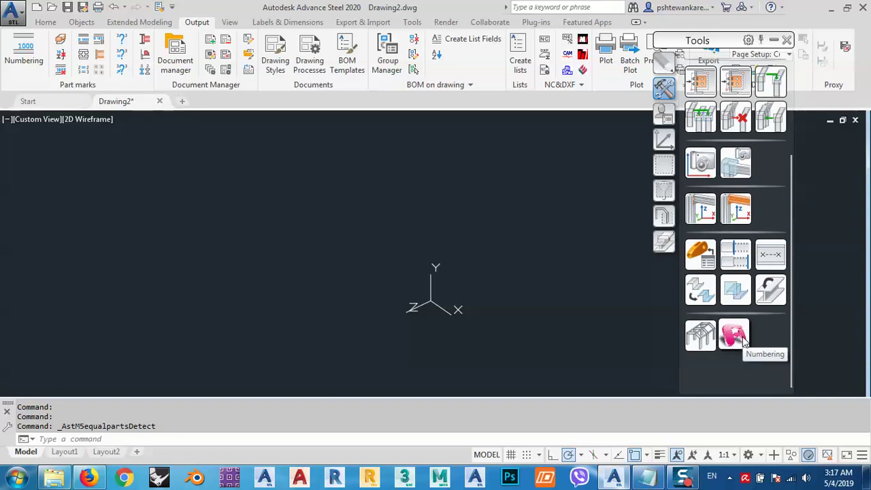
{"action": "left_click", "coordinate": [743, 343]}
{"action": "left_click_drag", "start_coordinate": [425, 41], "coordinate": [347, 22]}
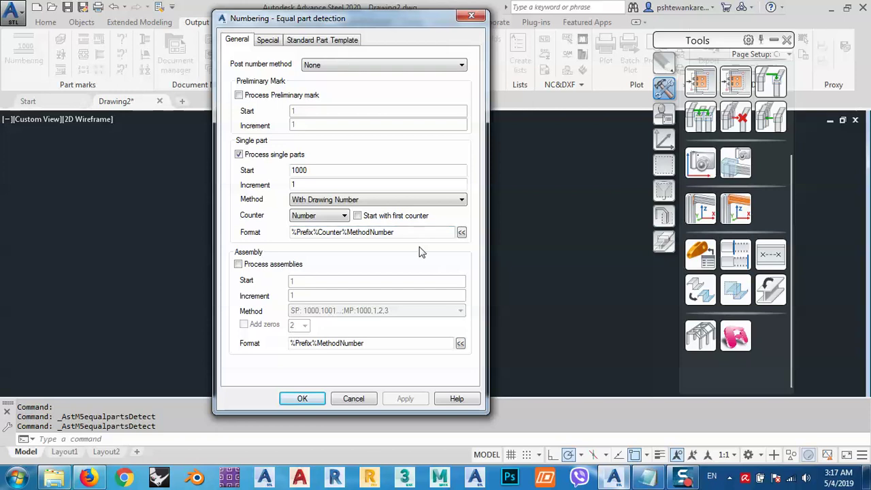
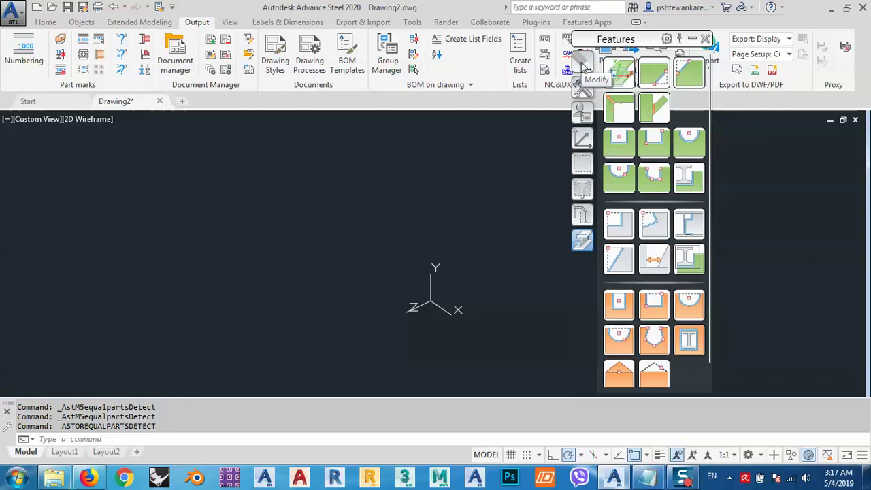
Start a new palette category and name it "most common used commands".
{"action": "left_click", "coordinate": [581, 65]}
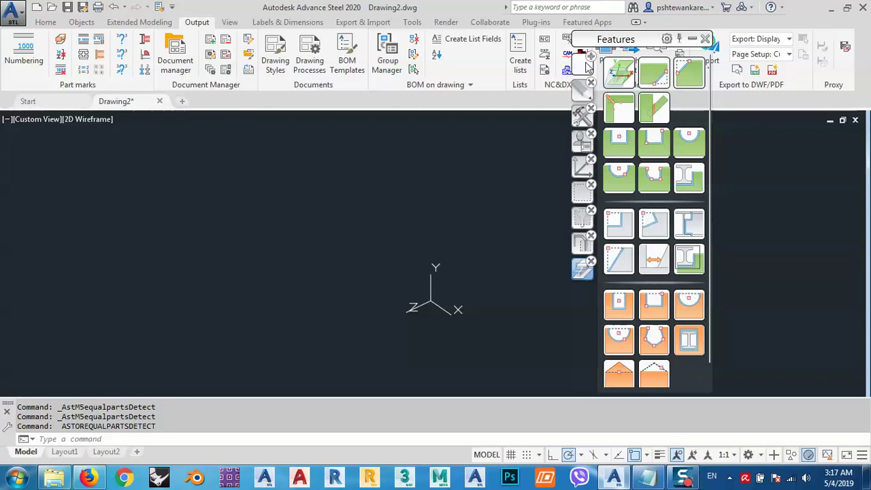
{"action": "left_click", "coordinate": [591, 60]}
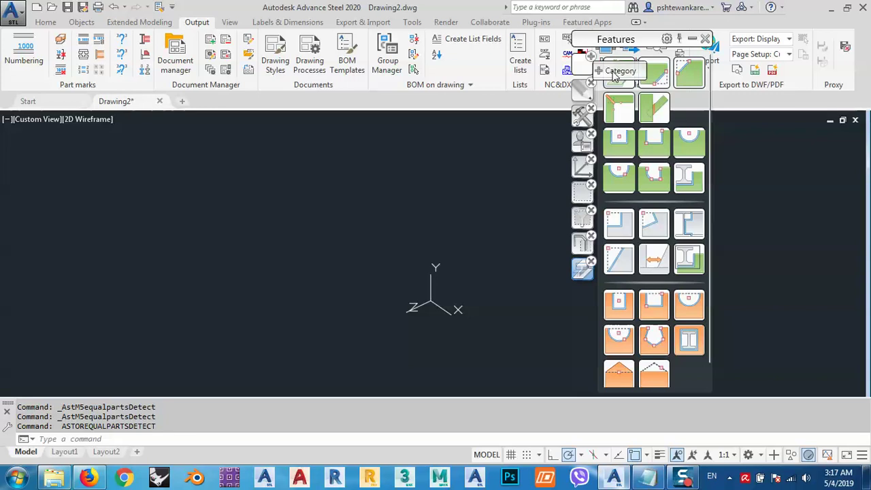
{"action": "left_click", "coordinate": [616, 71]}
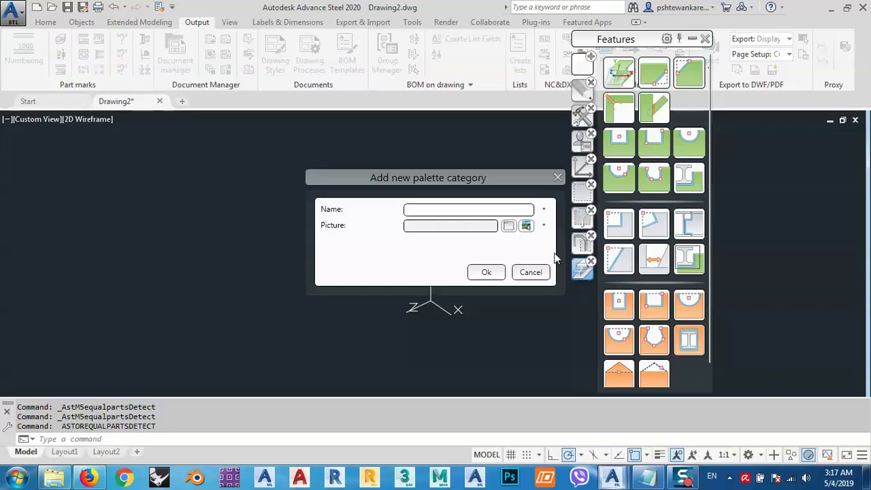
{"action": "left_click", "coordinate": [422, 209]}
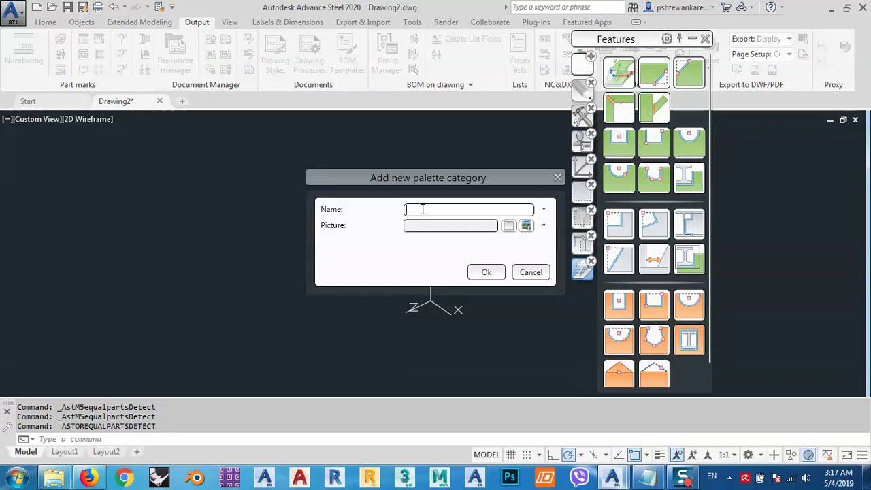
{"action": "type", "text": "most common used commands"}
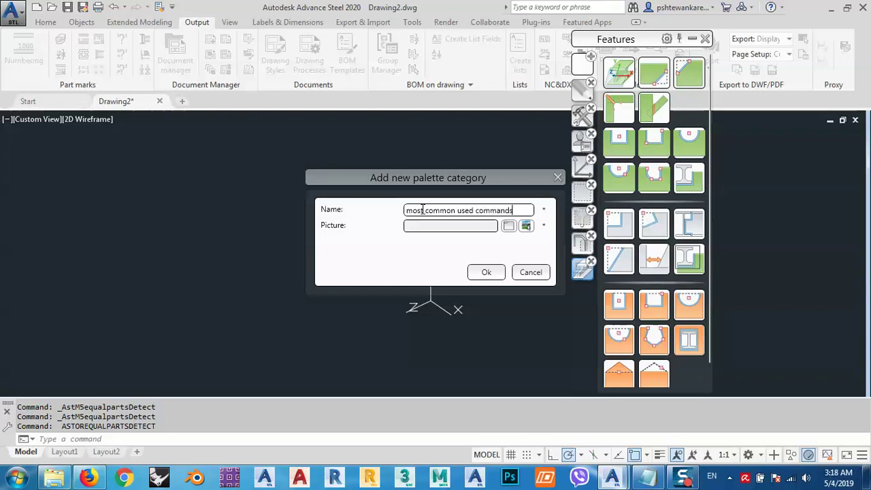
{"action": "left_click", "coordinate": [526, 225]}
{"action": "scroll", "coordinate": [435, 265], "scroll_direction": "down", "scroll_amount": 2}
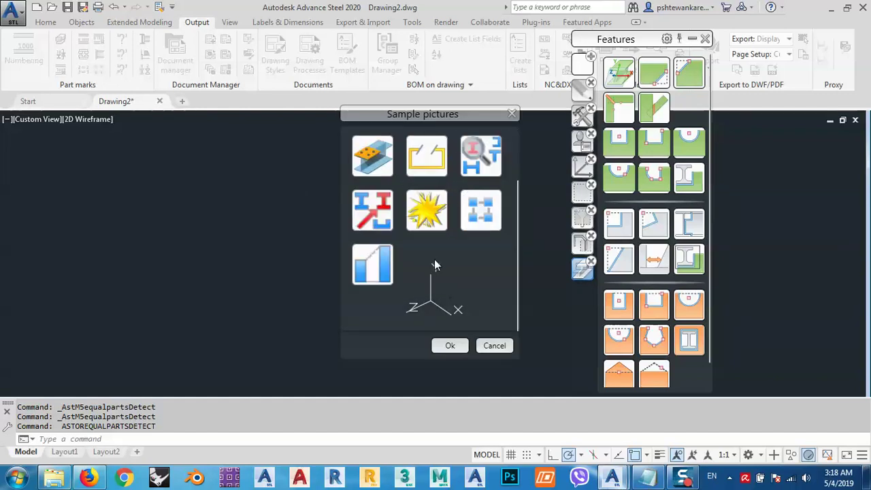
{"action": "scroll", "coordinate": [424, 252], "scroll_direction": "up", "scroll_amount": 2}
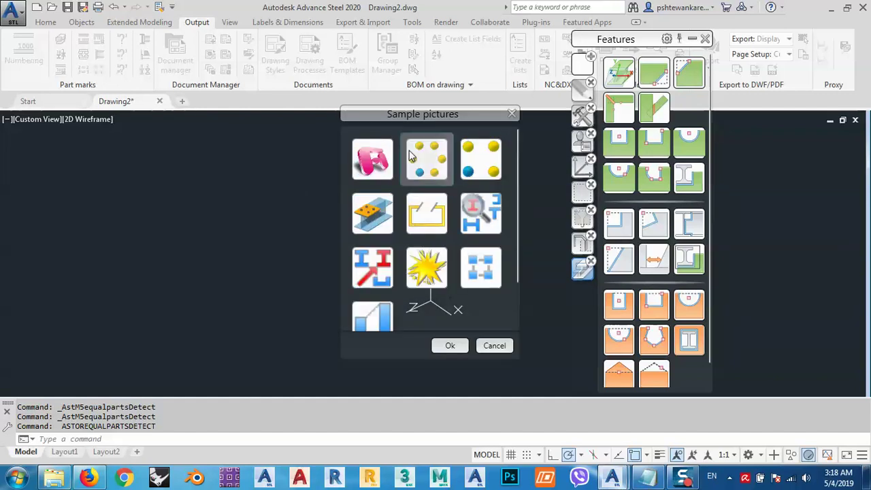
{"action": "left_click", "coordinate": [494, 345]}
Set the image file aa.jpg from the Desktop as the new category's picture and add the category to the palette.
{"action": "left_click", "coordinate": [508, 226]}
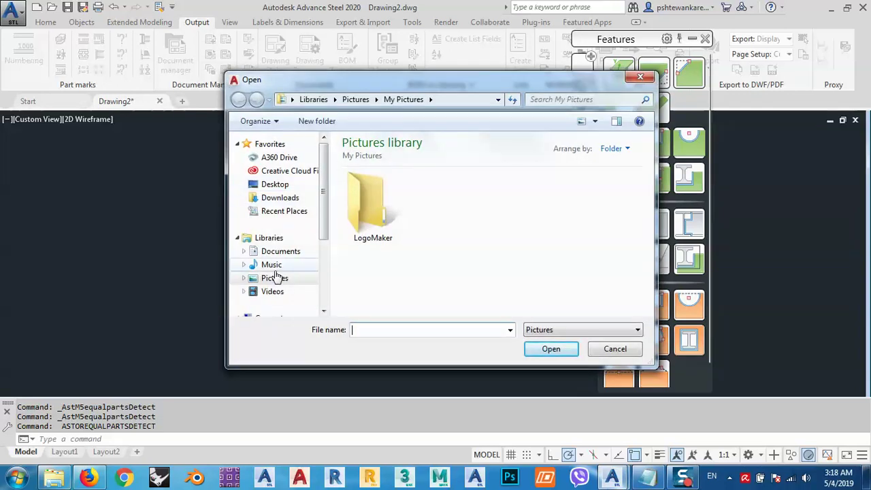
{"action": "scroll", "coordinate": [315, 292], "scroll_direction": "down", "scroll_amount": 3}
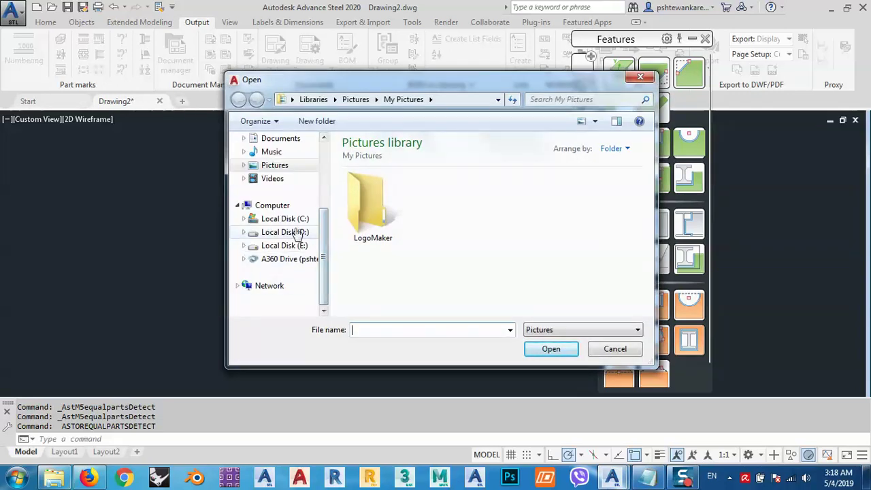
{"action": "scroll", "coordinate": [316, 248], "scroll_direction": "up", "scroll_amount": 3}
{"action": "left_click", "coordinate": [291, 186]}
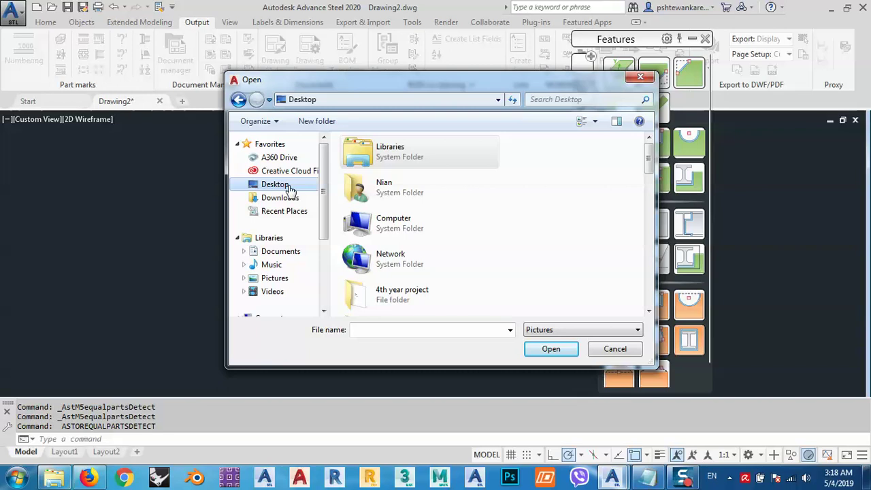
{"action": "scroll", "coordinate": [556, 255], "scroll_direction": "down", "scroll_amount": 3}
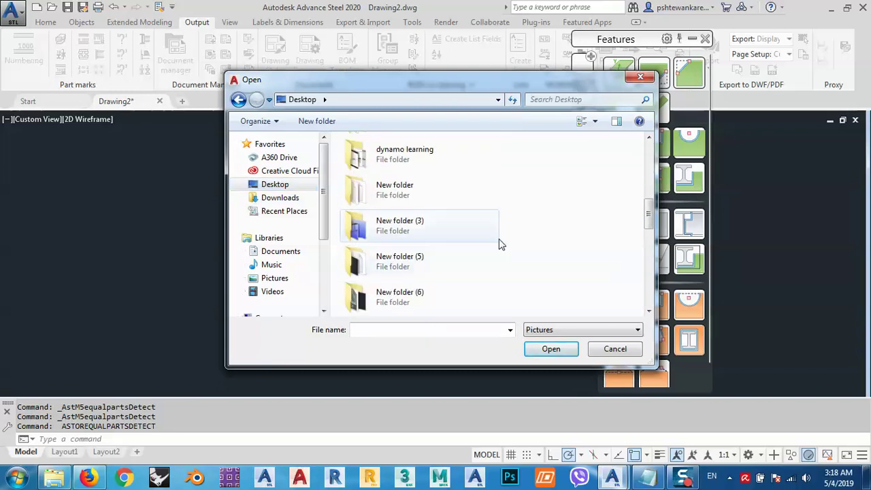
{"action": "scroll", "coordinate": [502, 244], "scroll_direction": "down", "scroll_amount": 2}
{"action": "scroll", "coordinate": [502, 243], "scroll_direction": "down", "scroll_amount": 1}
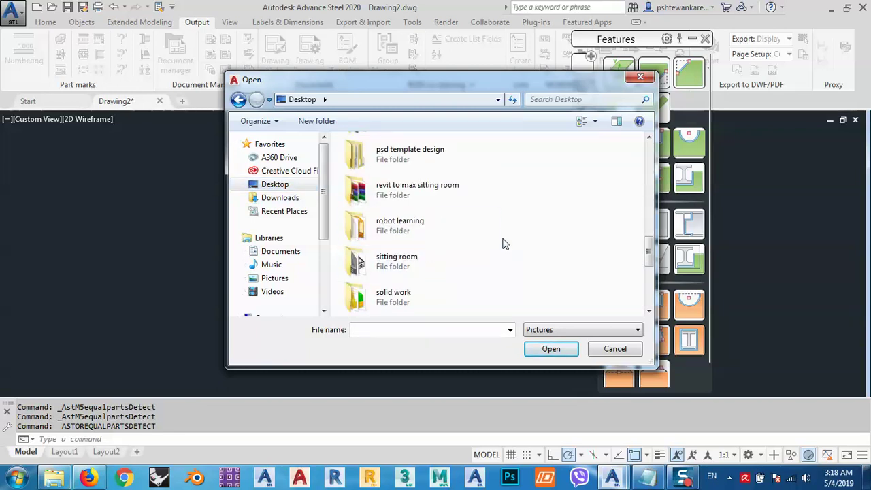
{"action": "scroll", "coordinate": [458, 256], "scroll_direction": "down", "scroll_amount": 1}
{"action": "left_click", "coordinate": [407, 293]}
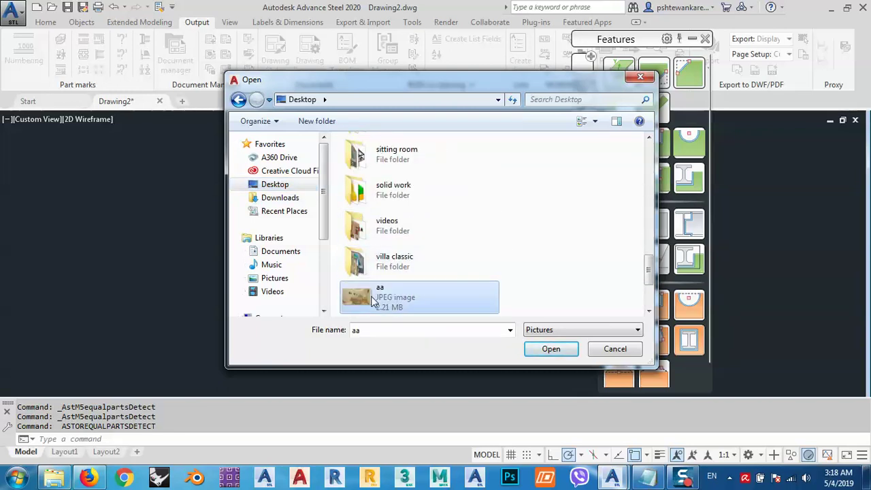
{"action": "left_click", "coordinate": [552, 350]}
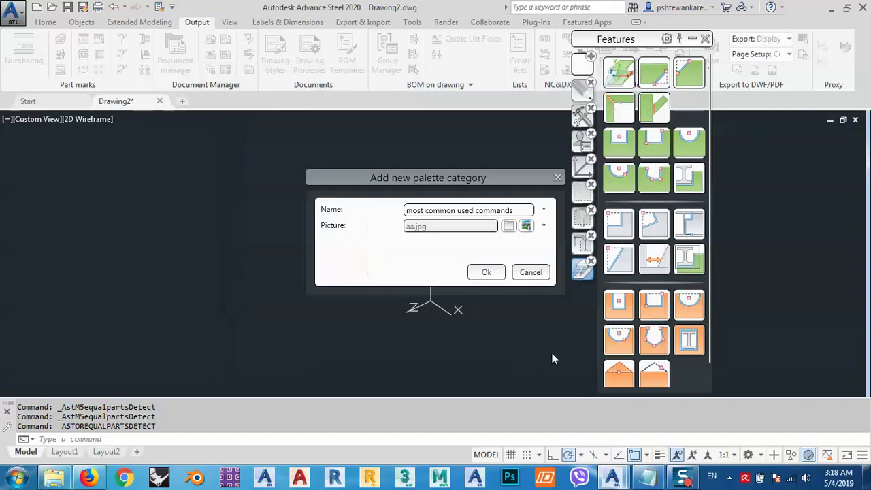
{"action": "left_click", "coordinate": [487, 273]}
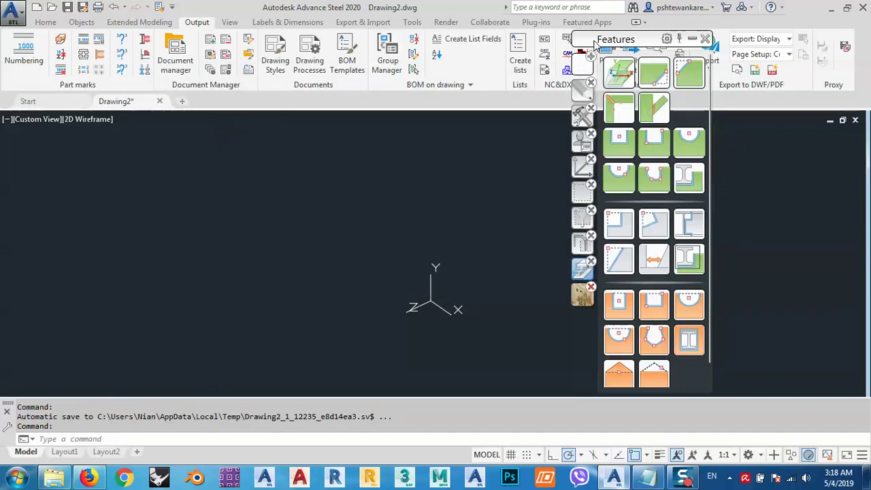
Leave the palette's customization mode and move the palette slightly up over the ribbon.
{"action": "left_click", "coordinate": [679, 37]}
{"action": "left_click_drag", "start_coordinate": [666, 40], "coordinate": [639, 28]}
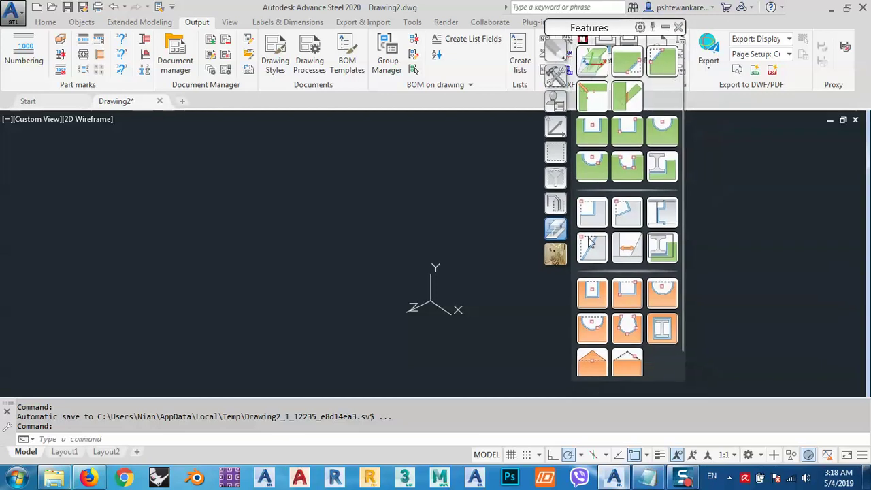
Move the Numbering item from the end of the Tools category into the "most common used commands" category.
{"action": "left_click", "coordinate": [557, 257]}
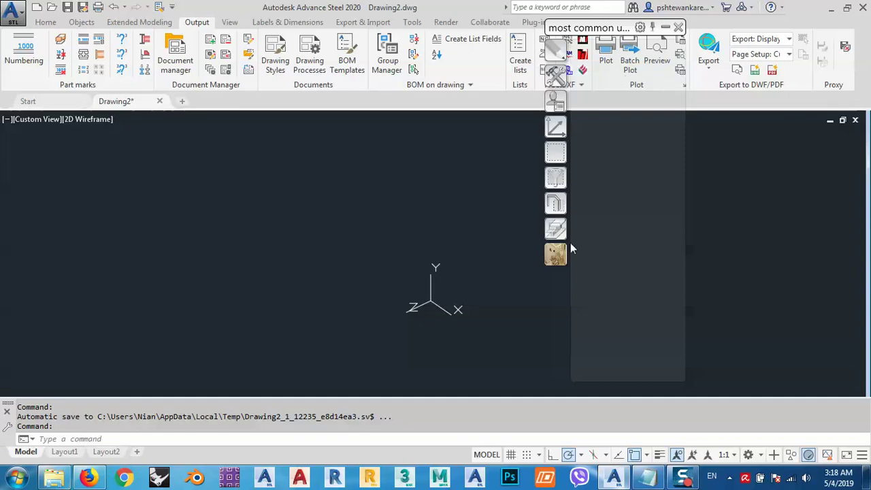
{"action": "left_click", "coordinate": [556, 50]}
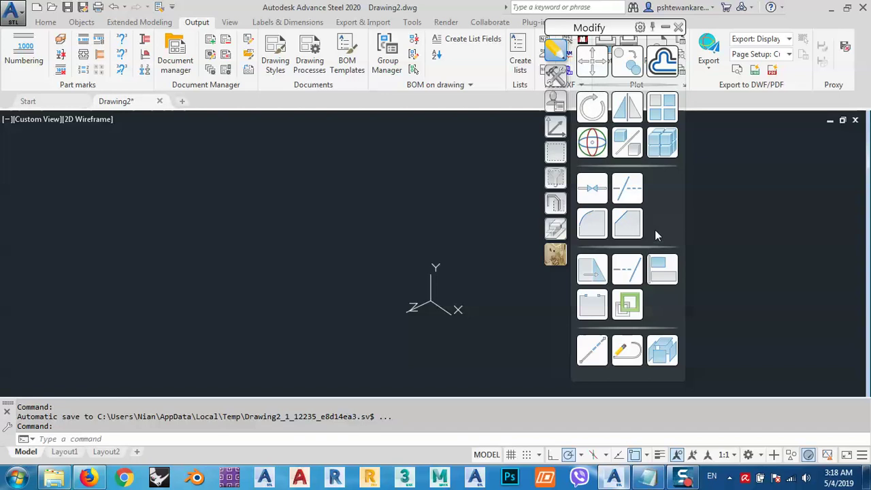
{"action": "left_click", "coordinate": [560, 77]}
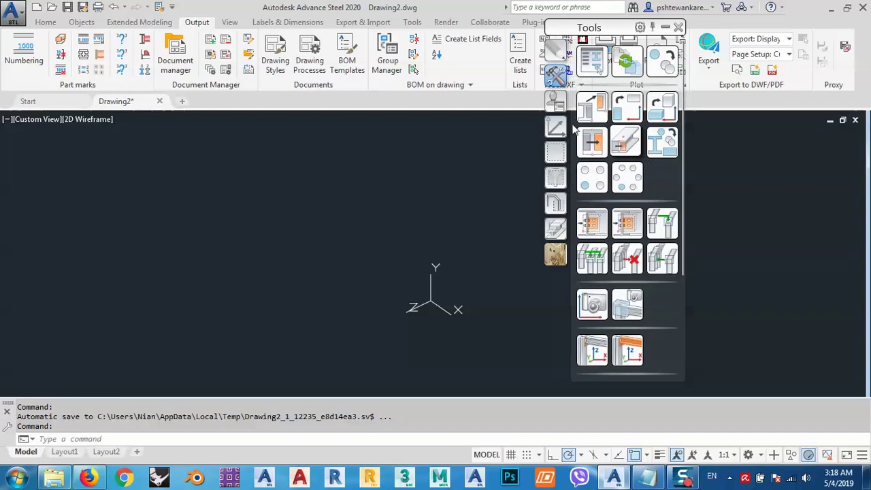
{"action": "scroll", "coordinate": [656, 339], "scroll_direction": "down", "scroll_amount": 3}
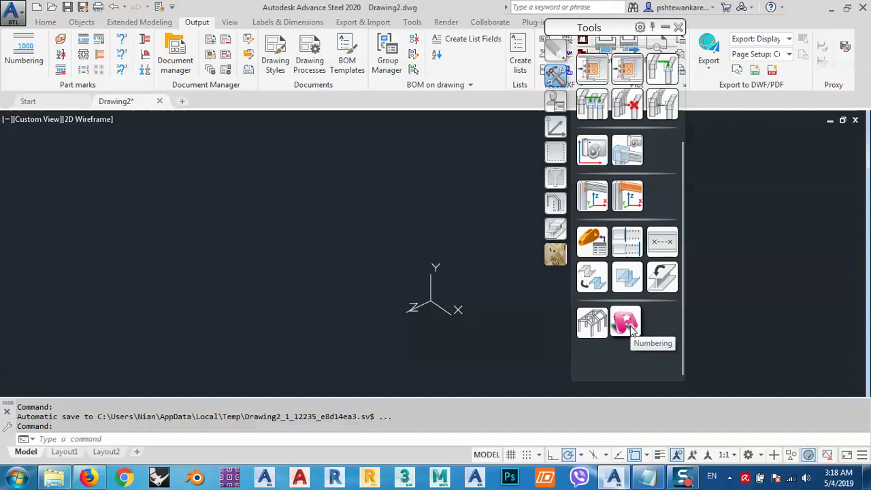
{"action": "left_click", "coordinate": [631, 329]}
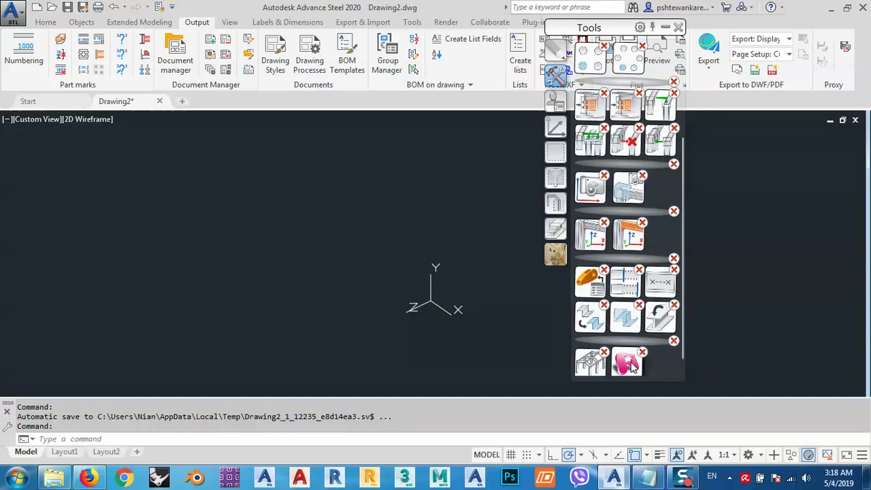
{"action": "left_click_drag", "start_coordinate": [632, 366], "coordinate": [556, 253]}
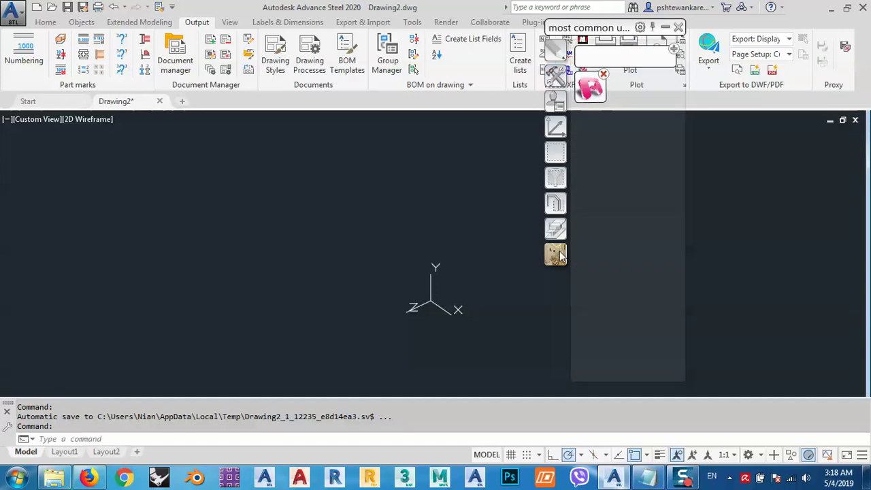
{"action": "mouse_move", "coordinate": [591, 88]}
{"action": "left_mouse_down"}
{"action": "mouse_move", "coordinate": [604, 103]}
{"action": "mouse_move", "coordinate": [579, 83]}
{"action": "mouse_move", "coordinate": [610, 95]}
{"action": "mouse_move", "coordinate": [589, 88]}
{"action": "left_mouse_up"}
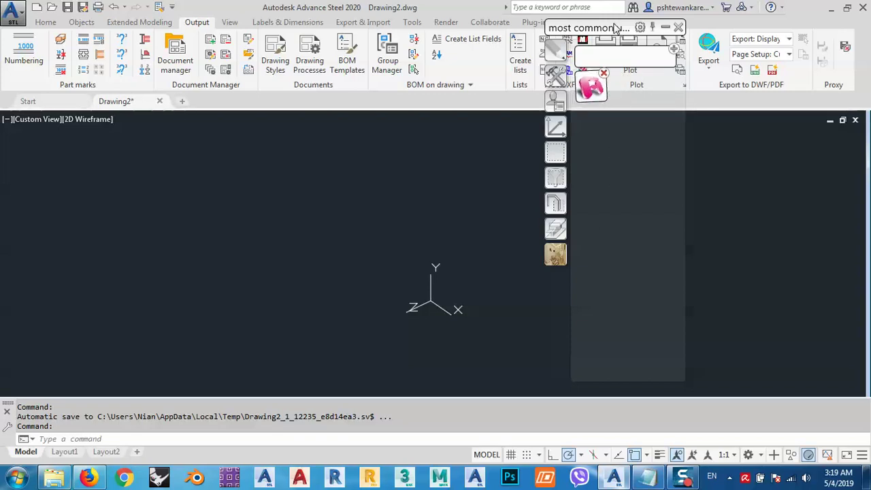
Leave the palette's customization mode, look through its categories and reposition the palette over the ribbon.
{"action": "left_click_drag", "start_coordinate": [614, 31], "coordinate": [627, 42]}
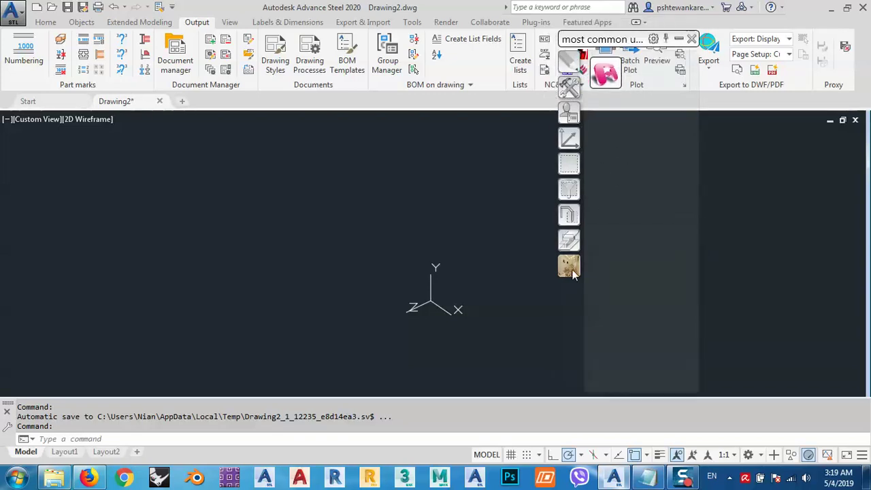
{"action": "left_click", "coordinate": [569, 112]}
{"action": "left_click", "coordinate": [569, 65]}
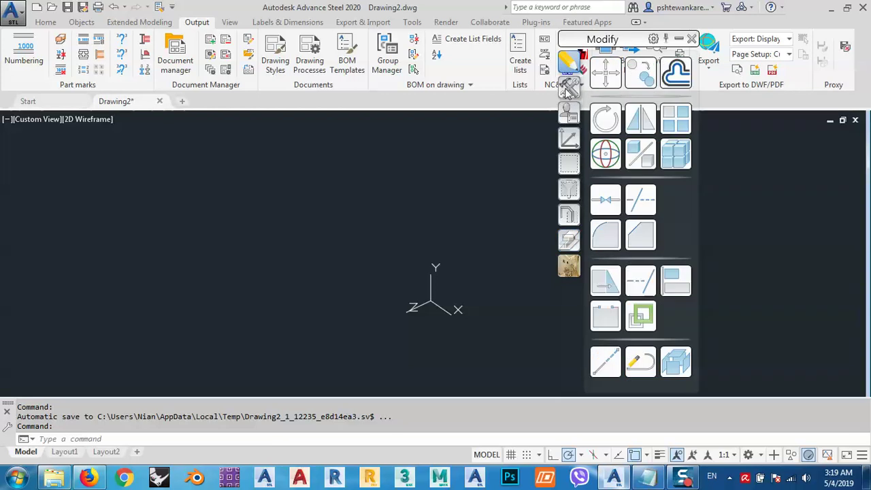
{"action": "left_click", "coordinate": [572, 141]}
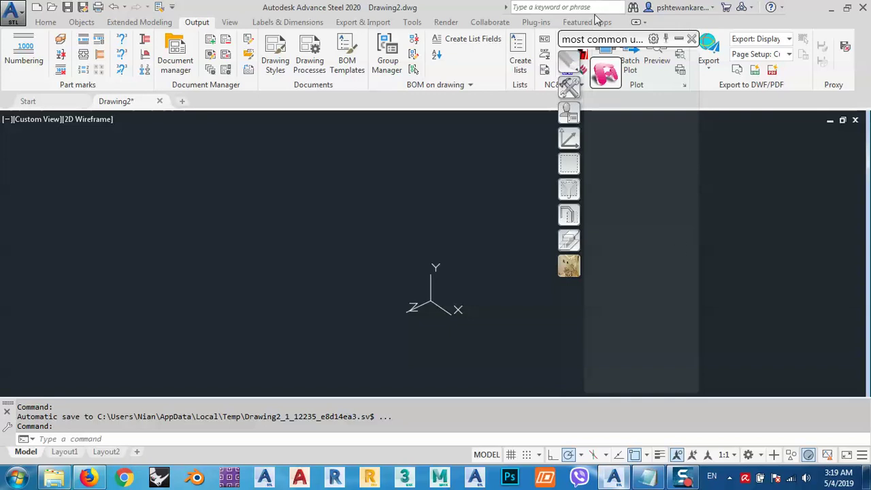
{"action": "left_click_drag", "start_coordinate": [595, 35], "coordinate": [578, 18]}
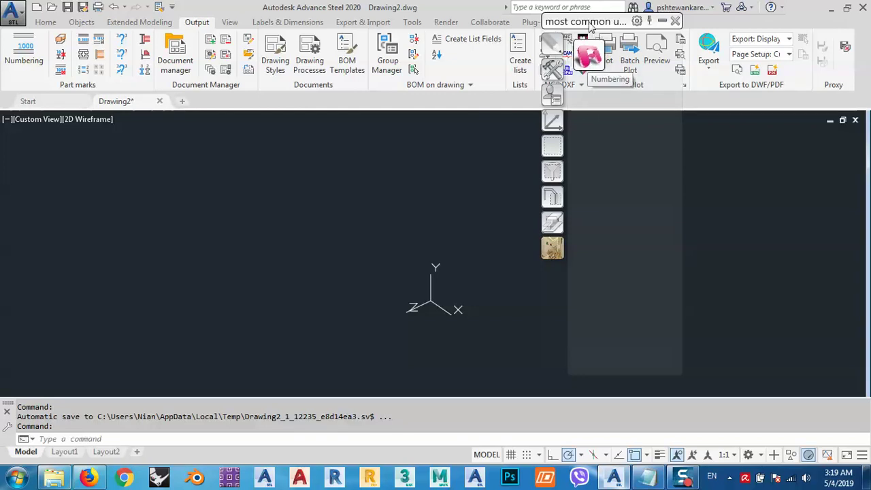
{"action": "left_click_drag", "start_coordinate": [587, 61], "coordinate": [640, 54]}
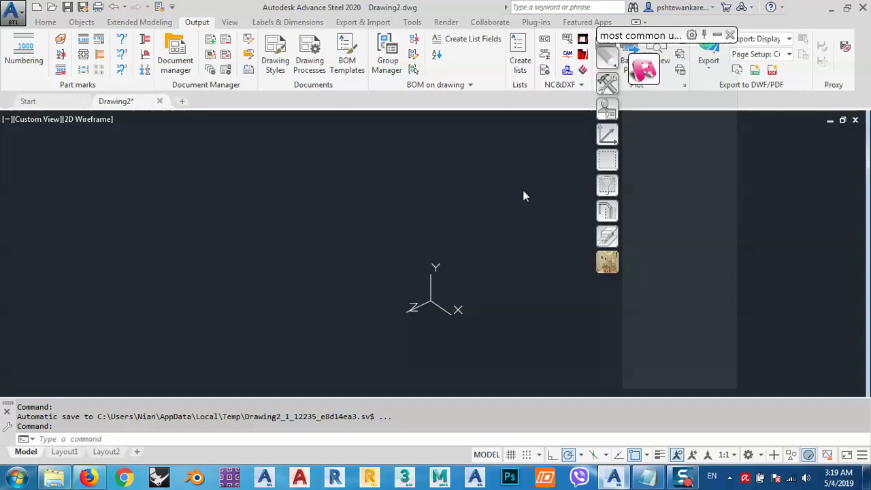
{"action": "middle_click_drag", "start_coordinate": [400, 207], "coordinate": [357, 216]}
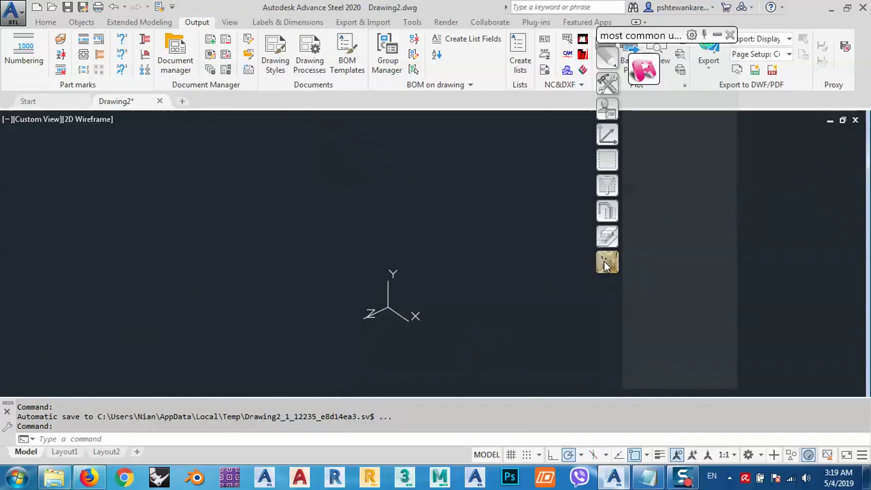
{"action": "left_click", "coordinate": [44, 23]}
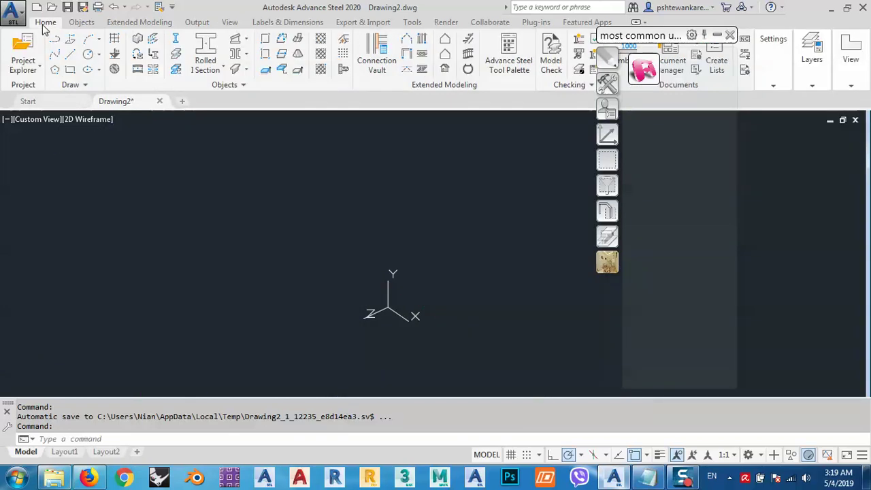
{"action": "left_click", "coordinate": [82, 23]}
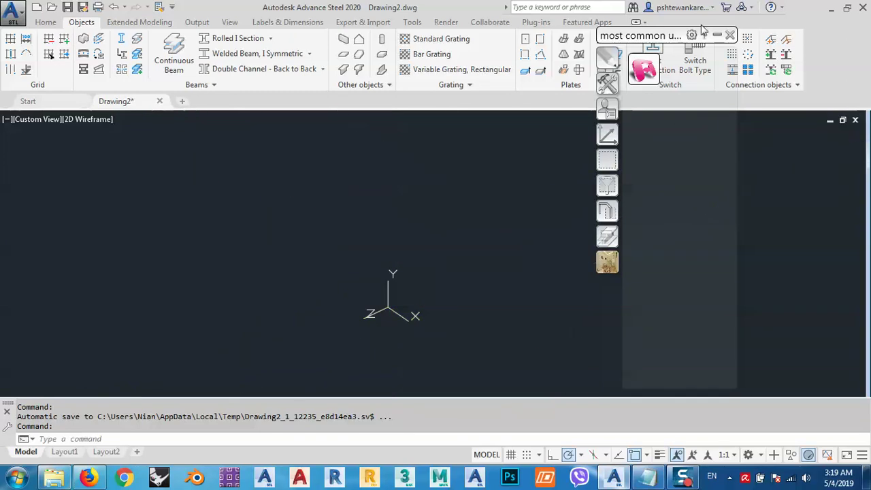
{"action": "left_click_drag", "start_coordinate": [702, 30], "coordinate": [683, 42]}
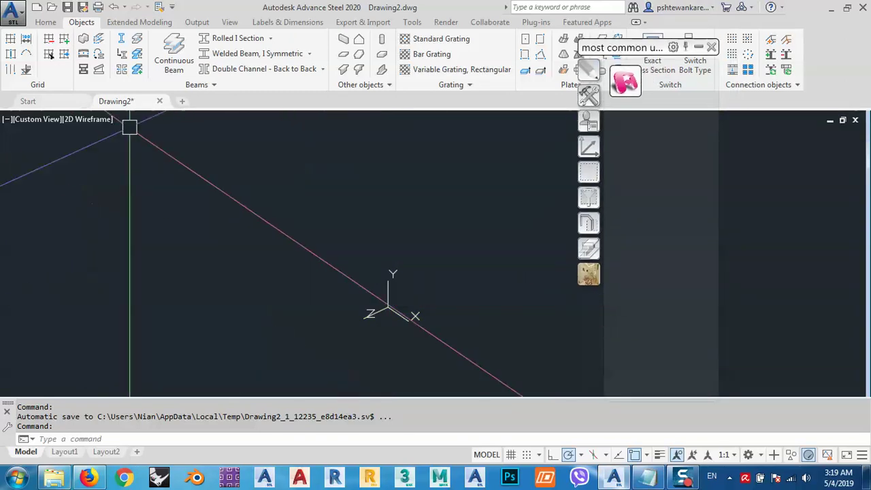
Start the rectangular grid command to read its command name in the command line, and cancel it.
{"action": "left_click", "coordinate": [47, 22]}
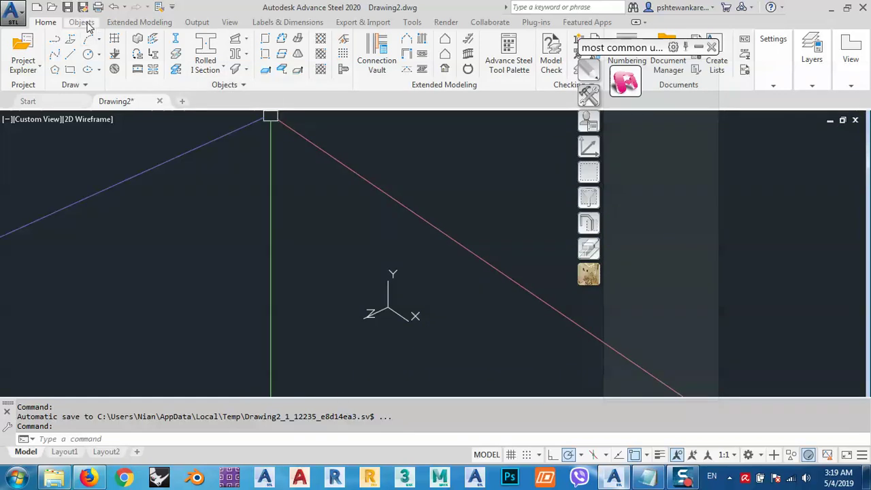
{"action": "left_click", "coordinate": [92, 24]}
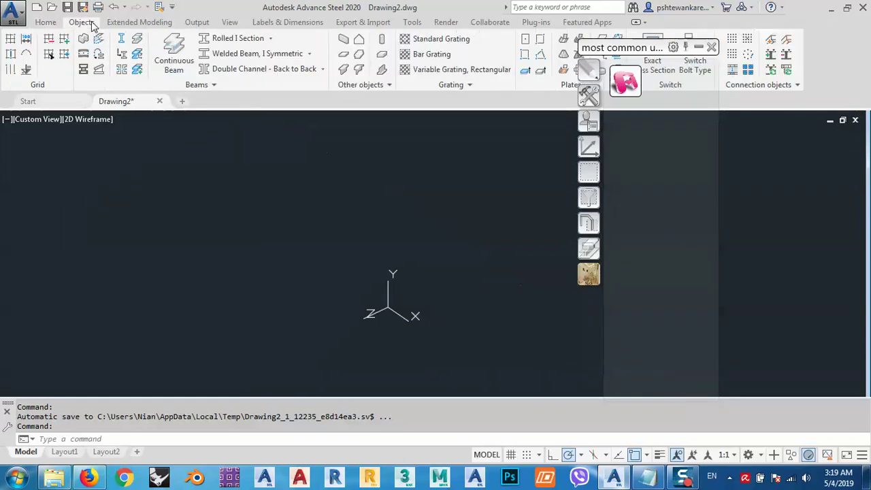
{"action": "left_click", "coordinate": [10, 41]}
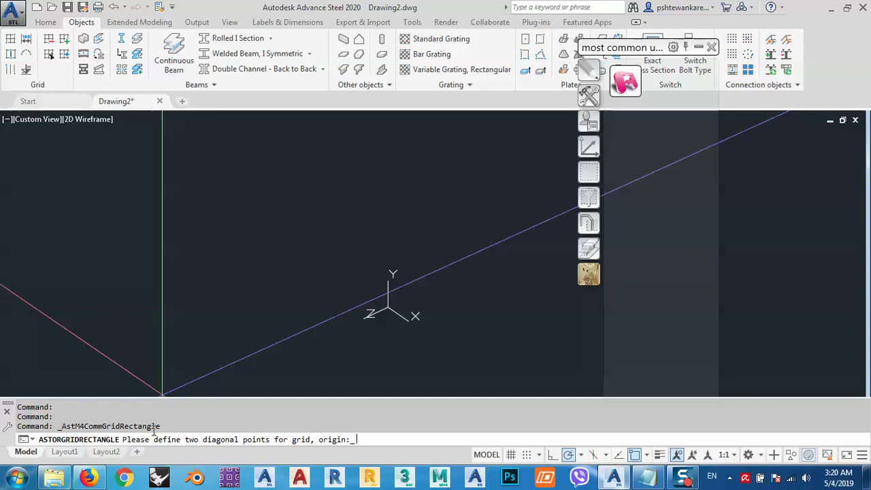
{"action": "key", "text": "Escape"}
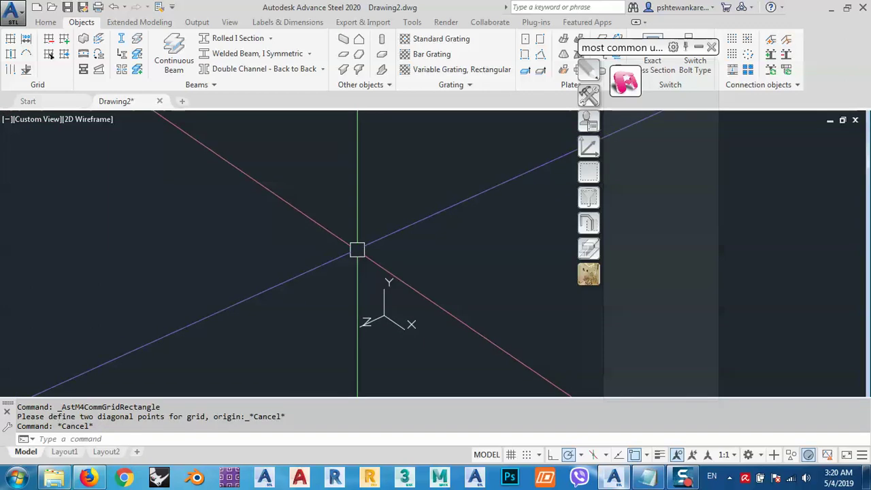
Open the hangar drawing from the "floor biaban 10 m span" folder.
{"action": "left_click", "coordinate": [51, 8]}
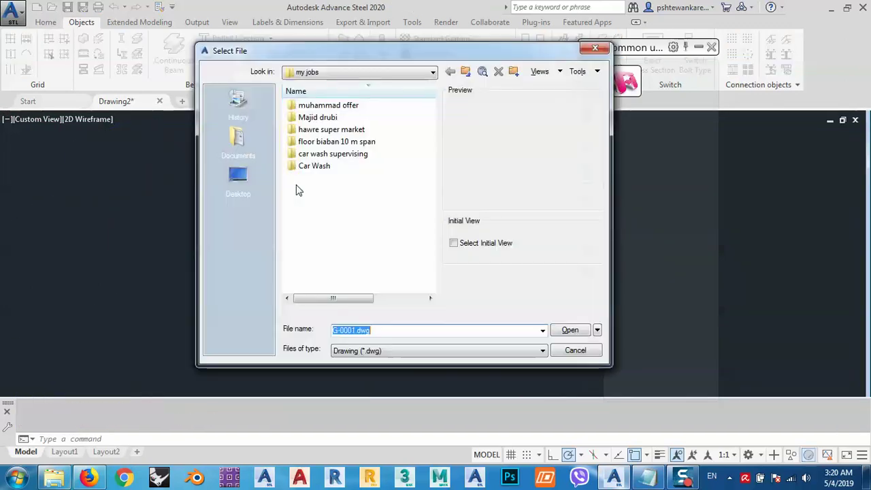
{"action": "double_click", "coordinate": [317, 143]}
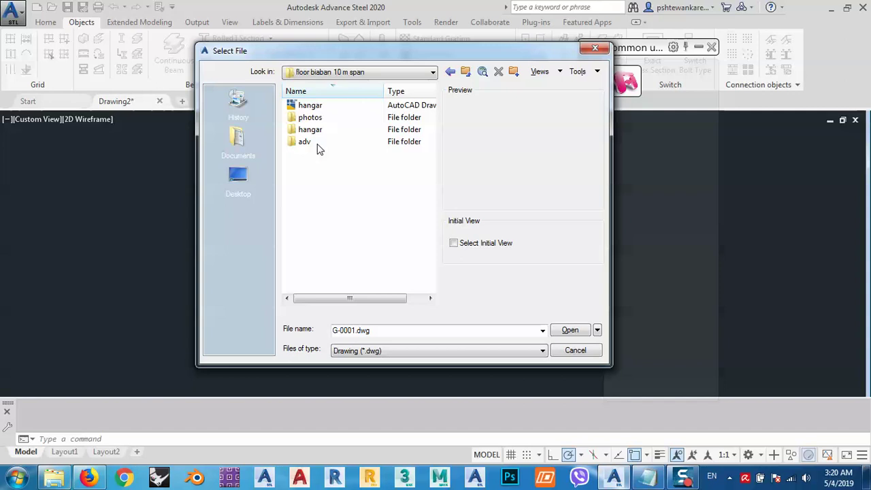
{"action": "left_click", "coordinate": [310, 106]}
{"action": "double_click", "coordinate": [310, 106]}
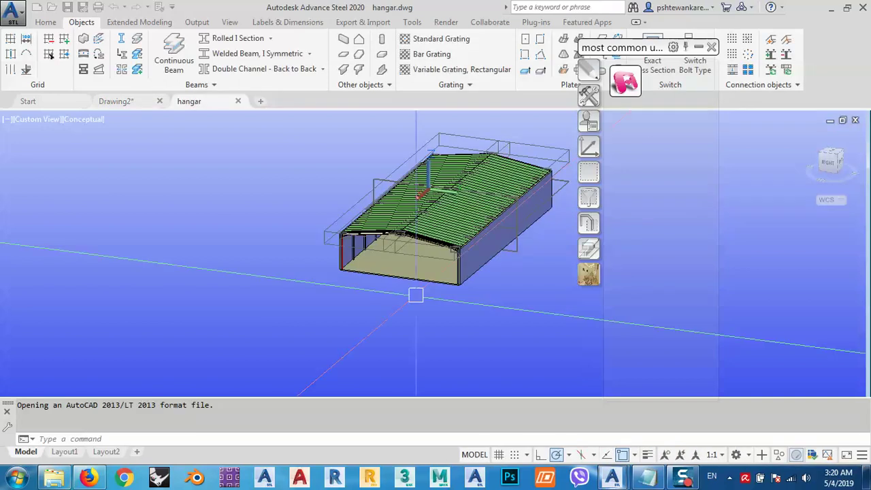
Examine the haunch connection and joint boxes at the hangar's front eave corner, trying a window selection around them.
{"action": "scroll", "coordinate": [415, 294], "scroll_direction": "up", "scroll_amount": 6}
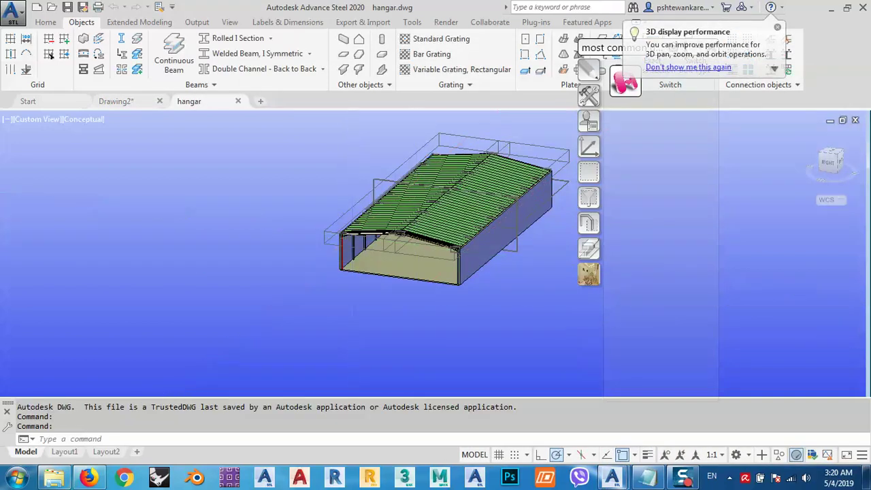
{"action": "scroll", "coordinate": [360, 184], "scroll_direction": "up", "scroll_amount": 8}
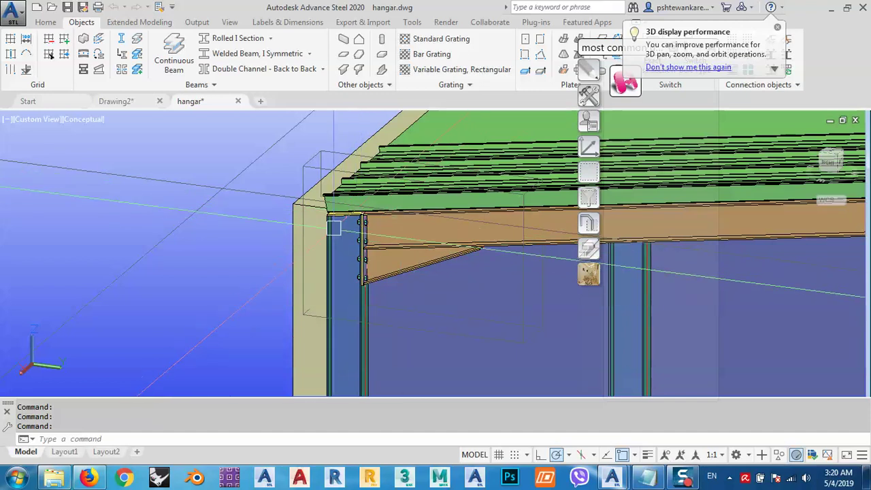
{"action": "scroll", "coordinate": [365, 231], "scroll_direction": "up", "scroll_amount": 3}
{"action": "scroll", "coordinate": [365, 231], "scroll_direction": "down", "scroll_amount": 2}
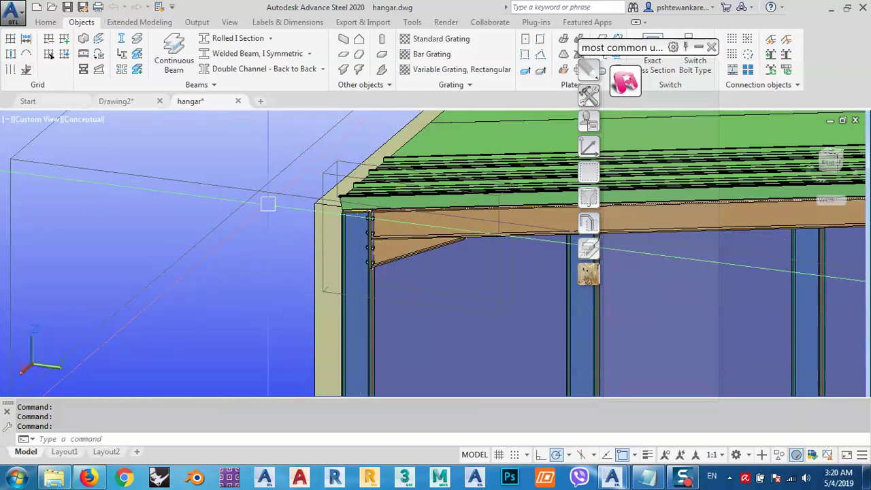
{"action": "mouse_move", "coordinate": [348, 222]}
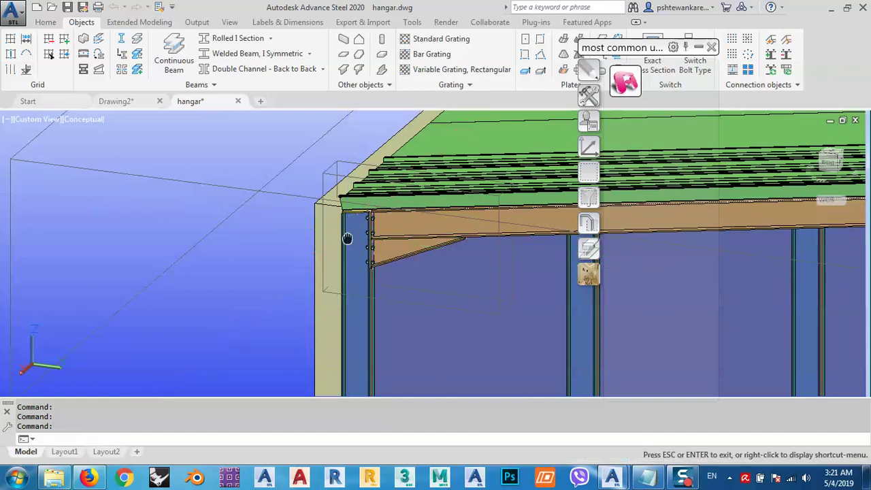
{"action": "left_click", "coordinate": [242, 160]}
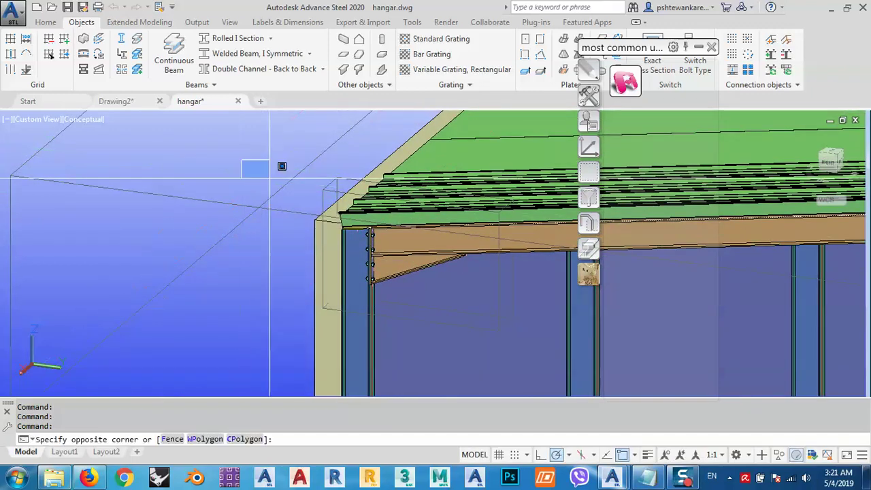
{"action": "left_click", "coordinate": [466, 342]}
{"action": "key", "text": "Escape"}
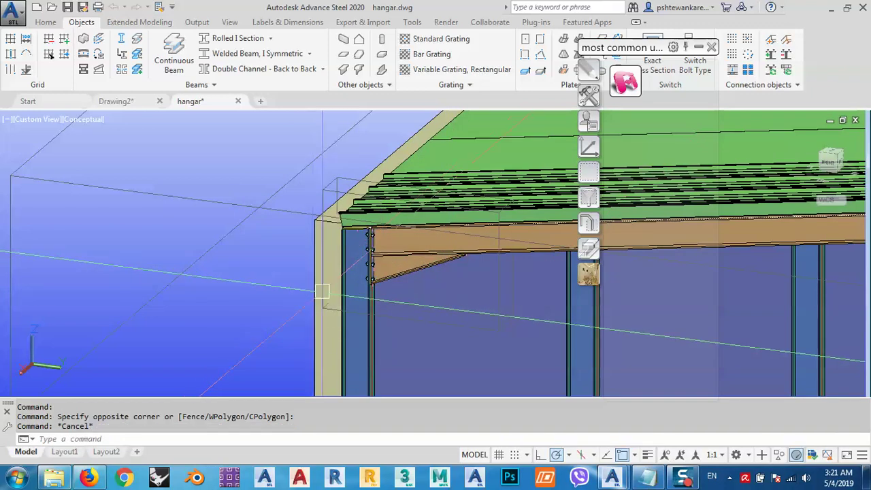
{"action": "scroll", "coordinate": [313, 283], "scroll_direction": "down", "scroll_amount": 5}
{"action": "middle_click_drag", "start_coordinate": [319, 292], "coordinate": [320, 259]}
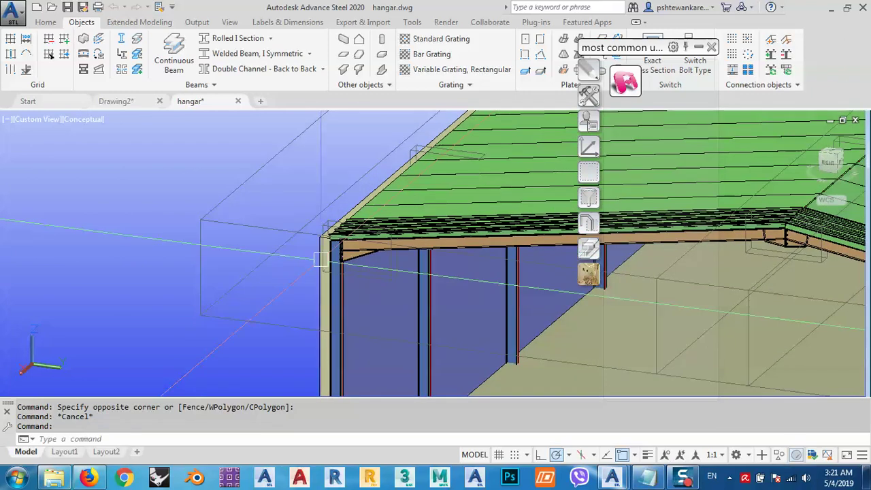
{"action": "scroll", "coordinate": [316, 251], "scroll_direction": "down", "scroll_amount": 5}
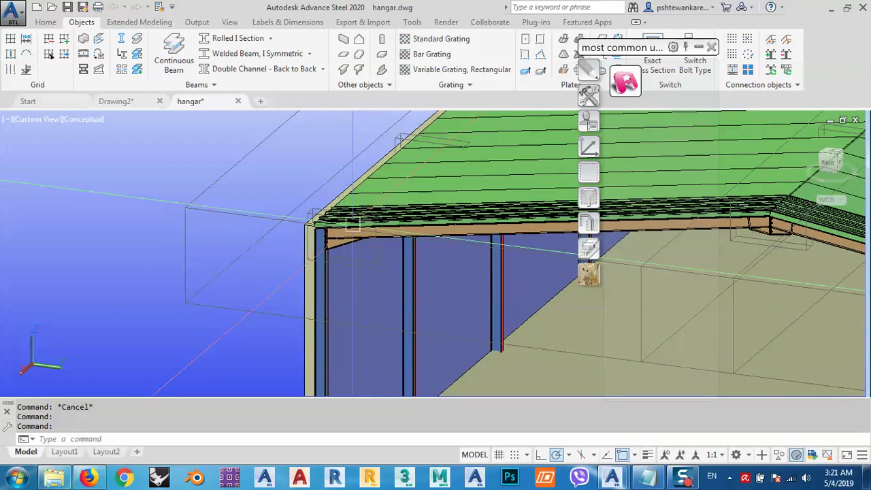
{"action": "middle_click_drag", "start_coordinate": [309, 234], "coordinate": [372, 238]}
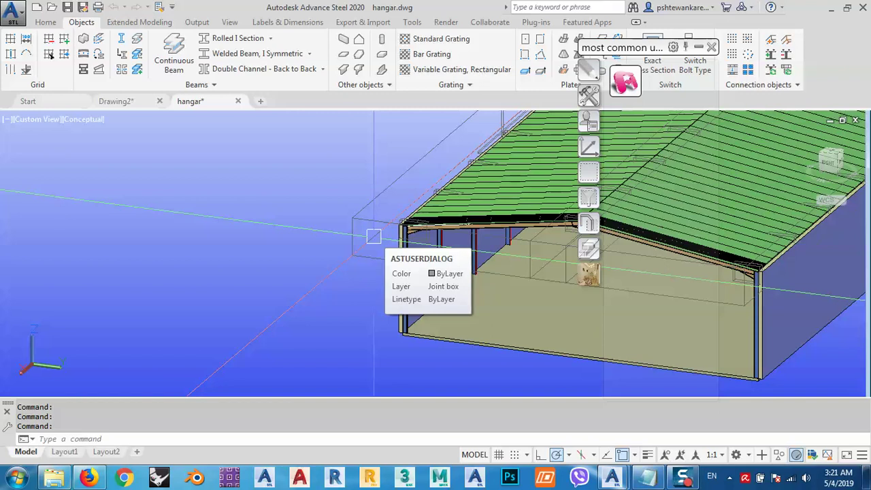
{"action": "middle_click_drag", "start_coordinate": [374, 236], "coordinate": [340, 177], "text": "shift"}
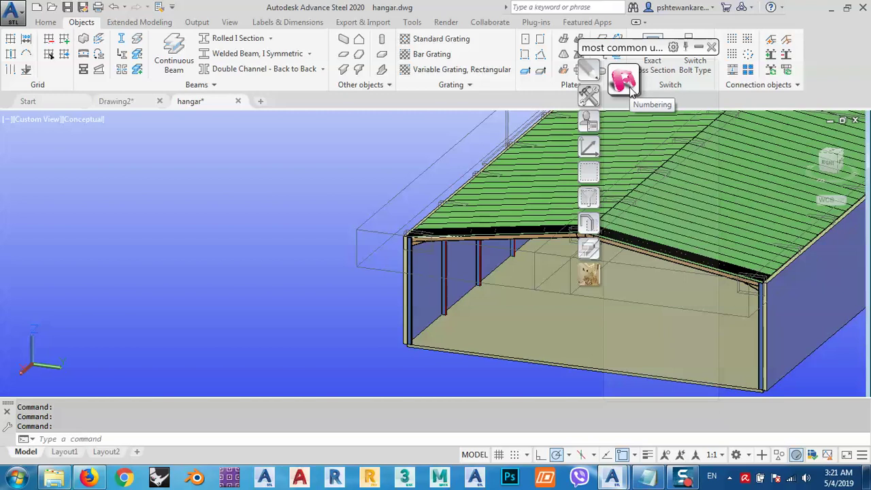
Start the Numbering command for equal part detection to reveal its command name, and cancel its dialog.
{"action": "left_click", "coordinate": [46, 22]}
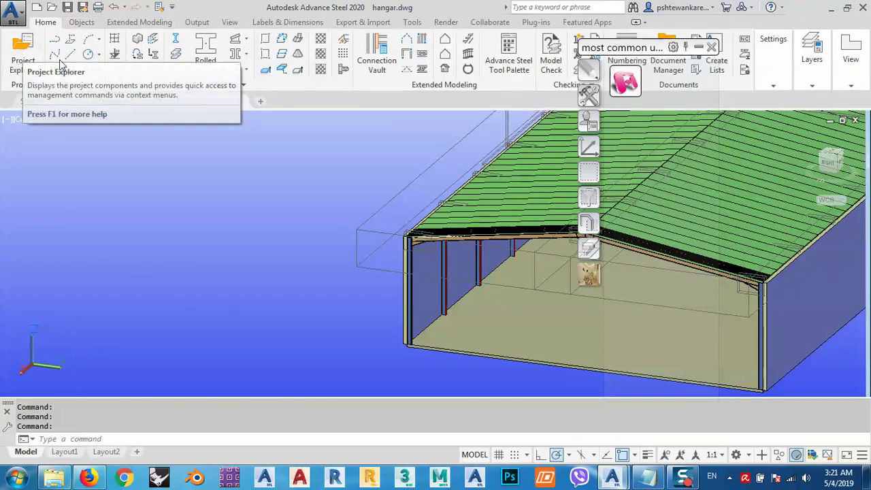
{"action": "left_click", "coordinate": [139, 22]}
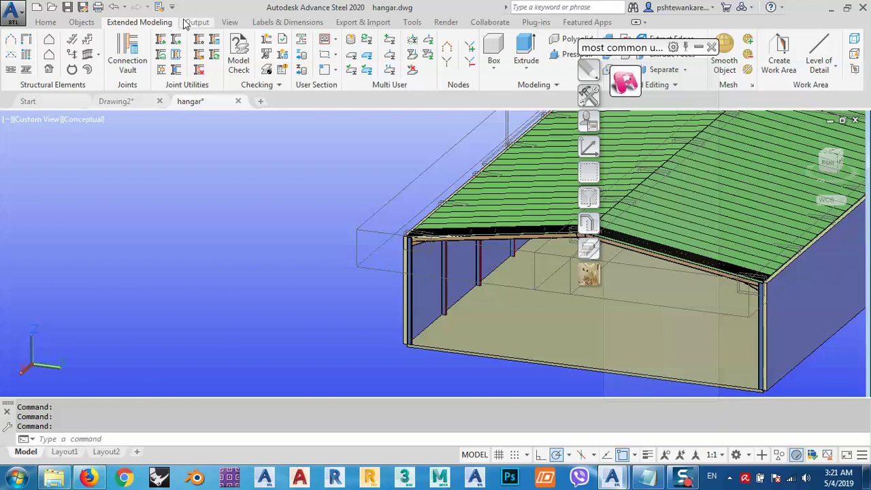
{"action": "left_click", "coordinate": [197, 21]}
{"action": "left_click", "coordinate": [34, 54]}
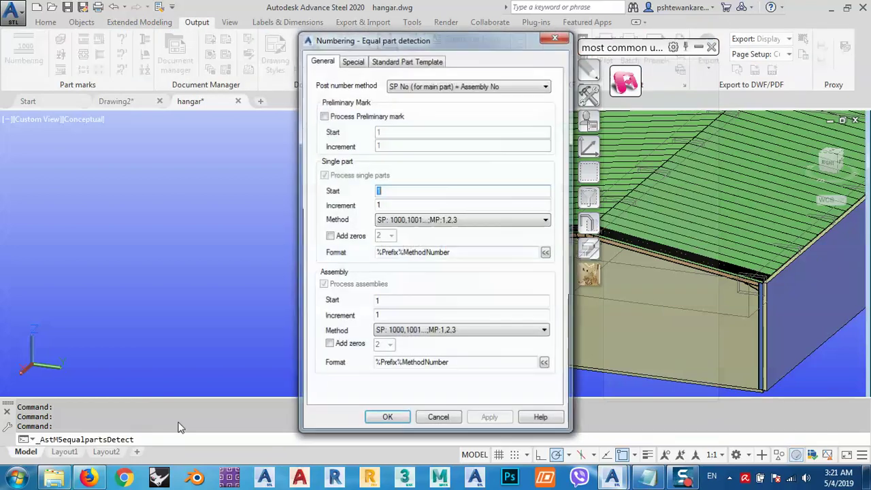
{"action": "left_click", "coordinate": [438, 419]}
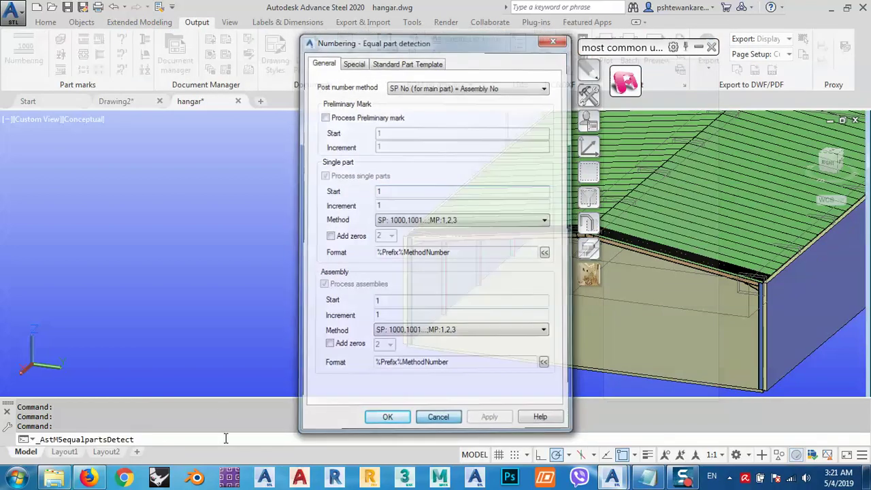
Copy the command name _AstM5equalpartsDetect from the command history.
{"action": "left_click_drag", "start_coordinate": [58, 426], "coordinate": [185, 423]}
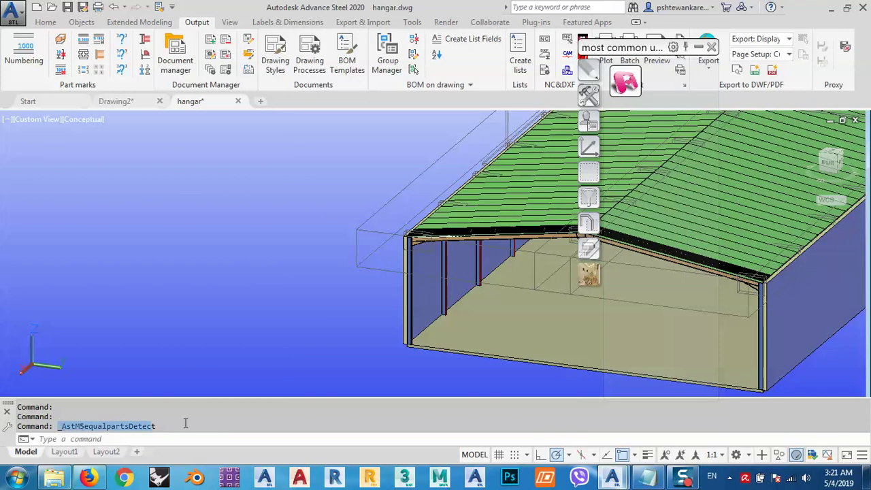
{"action": "right_click", "coordinate": [138, 427]}
{"action": "left_click", "coordinate": [169, 344]}
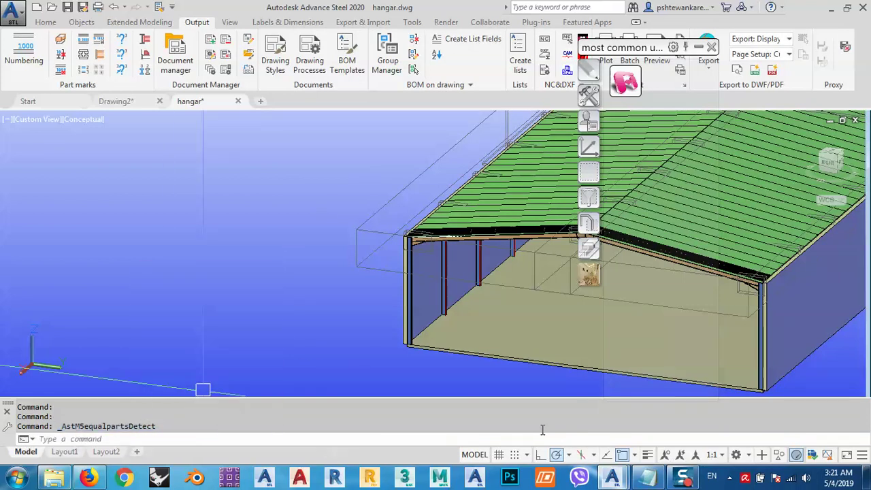
Minimize the open windows and create a new text document on the Windows desktop.
{"action": "left_click", "coordinate": [830, 8]}
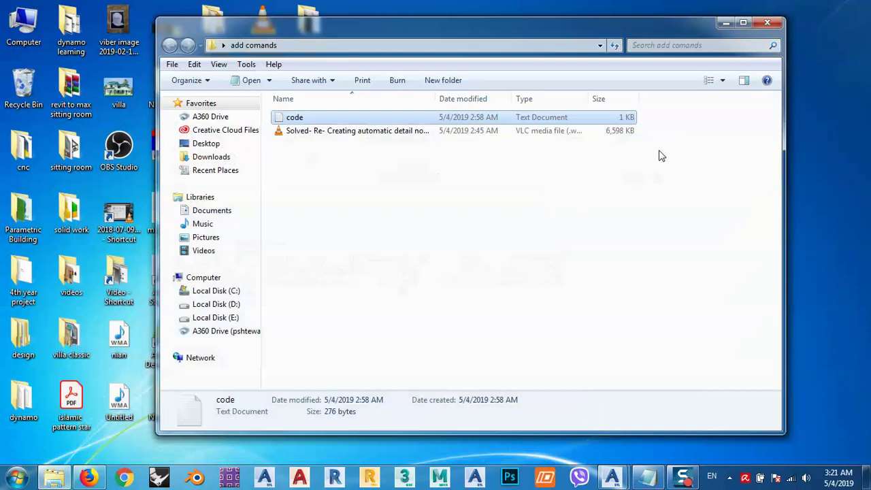
{"action": "left_click", "coordinate": [724, 26]}
{"action": "right_click", "coordinate": [409, 268]}
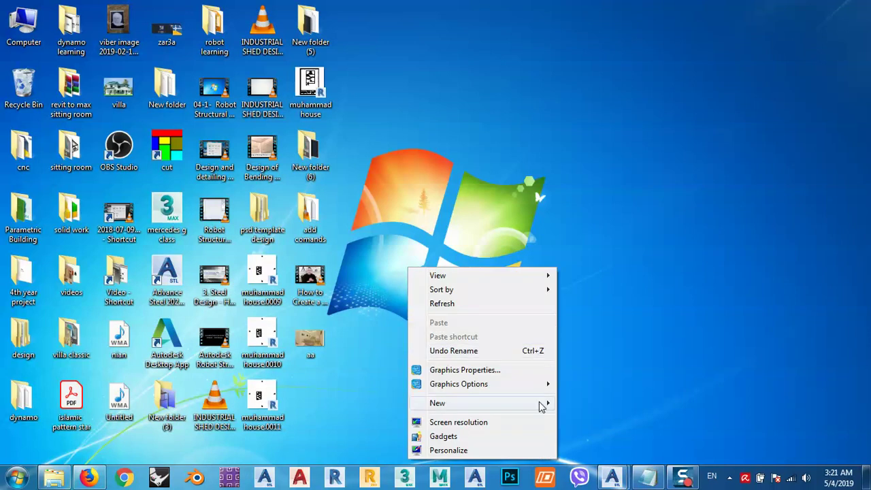
{"action": "mouse_move", "coordinate": [541, 405]}
{"action": "left_click", "coordinate": [601, 347]}
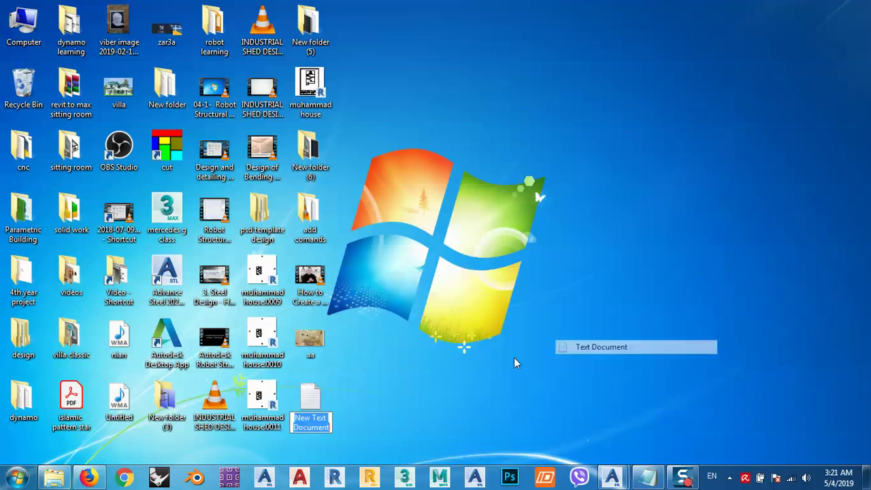
Open the new text document in Notepad and paste _AstM5equalpartsDetect into it.
{"action": "double_click", "coordinate": [307, 389]}
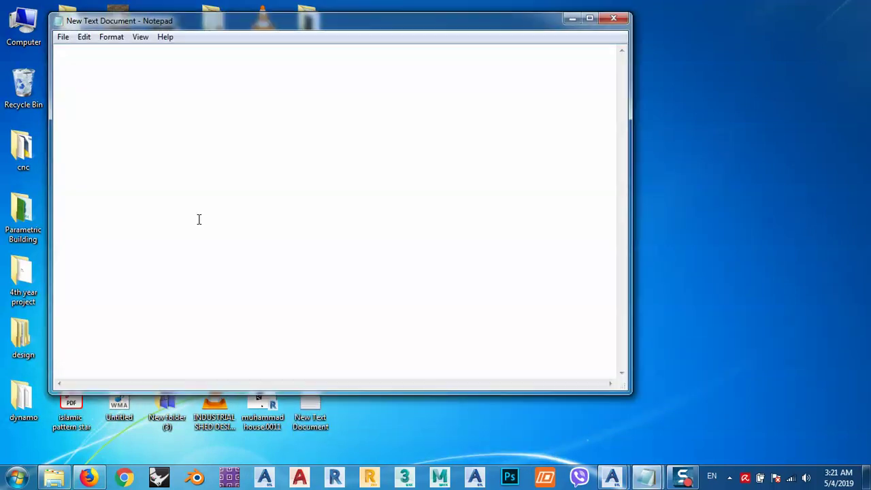
{"action": "right_click", "coordinate": [198, 219]}
{"action": "left_click", "coordinate": [261, 276]}
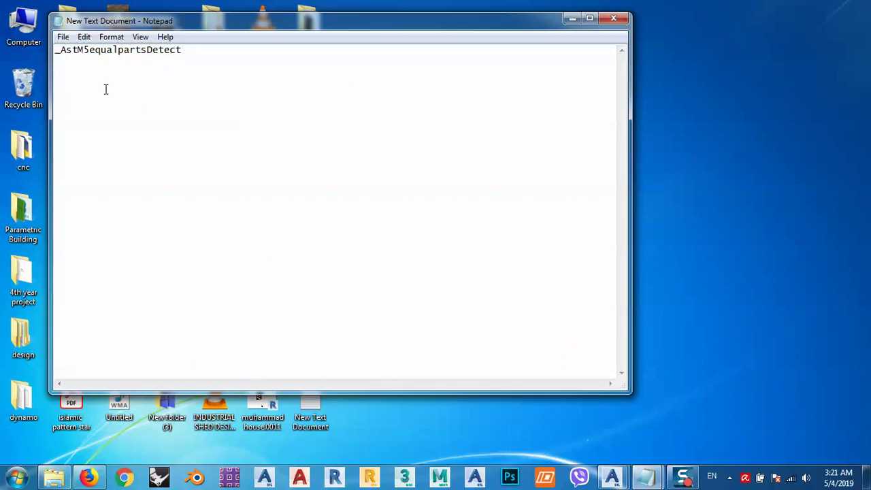
Switch back to the hangar drawing in Advance Steel and open the Drawing Styles palette, cancelling the stray selection window.
{"action": "mouse_move", "coordinate": [91, 480]}
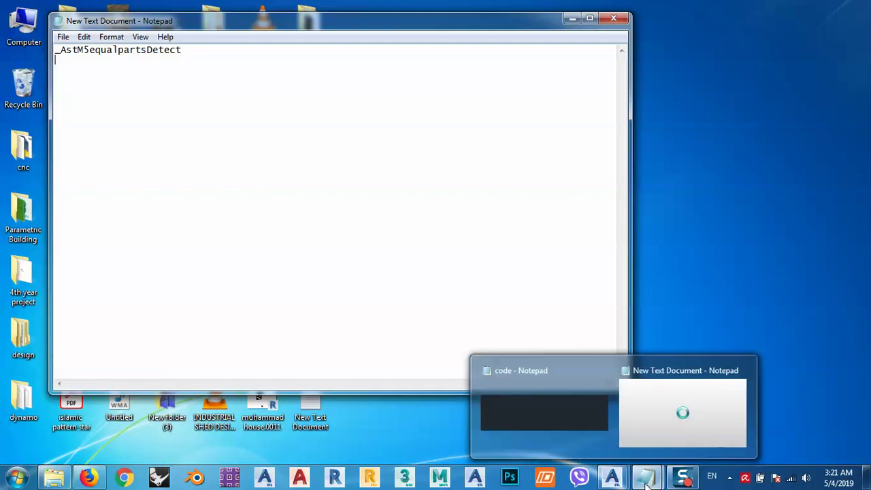
{"action": "mouse_move", "coordinate": [616, 481]}
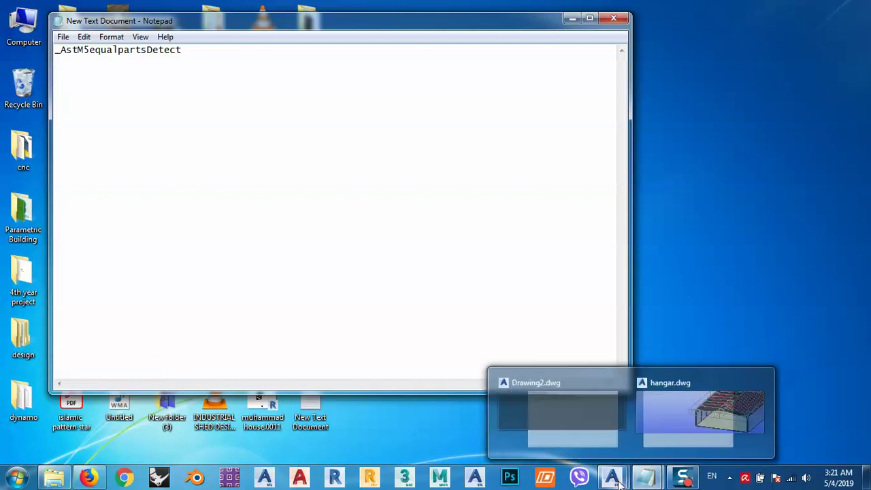
{"action": "left_click", "coordinate": [714, 417]}
{"action": "middle_click_drag", "start_coordinate": [224, 150], "coordinate": [333, 183]}
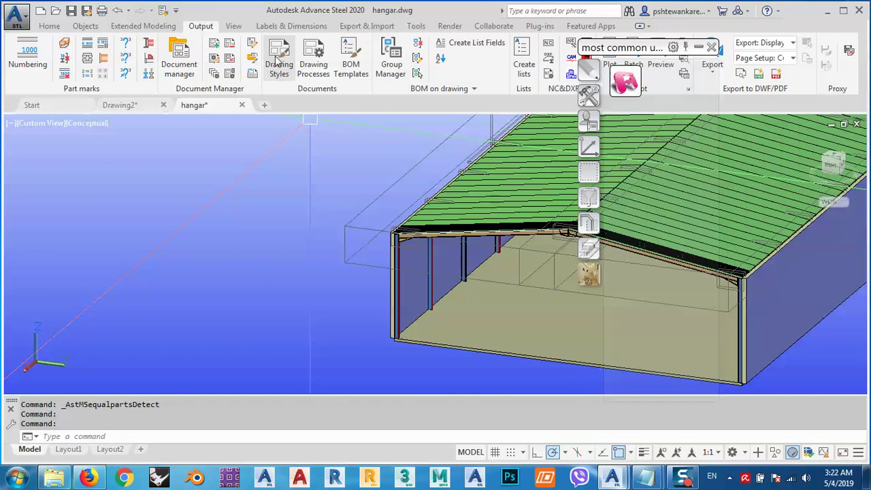
{"action": "left_click", "coordinate": [278, 60]}
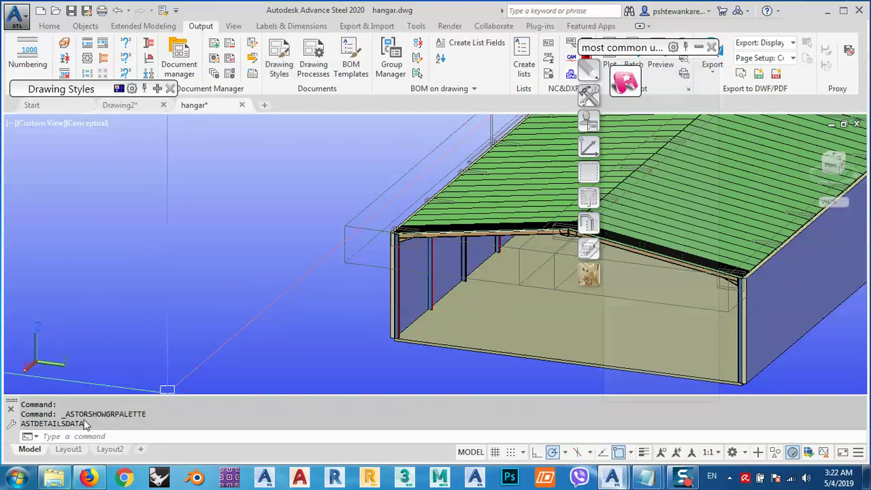
{"action": "left_click", "coordinate": [173, 392]}
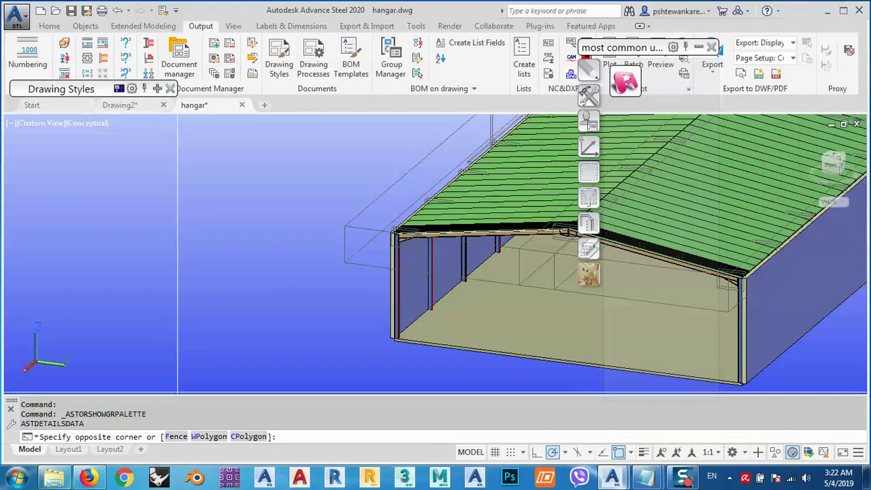
{"action": "left_click", "coordinate": [191, 381]}
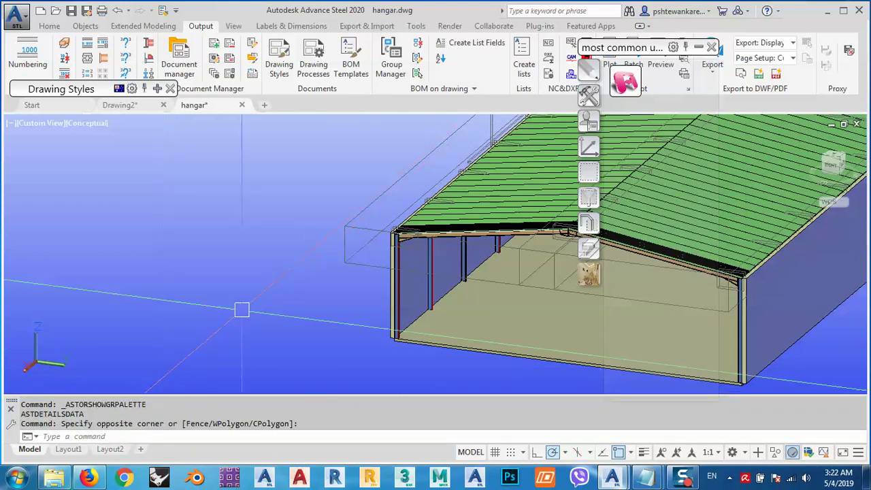
{"action": "key", "text": "Escape"}
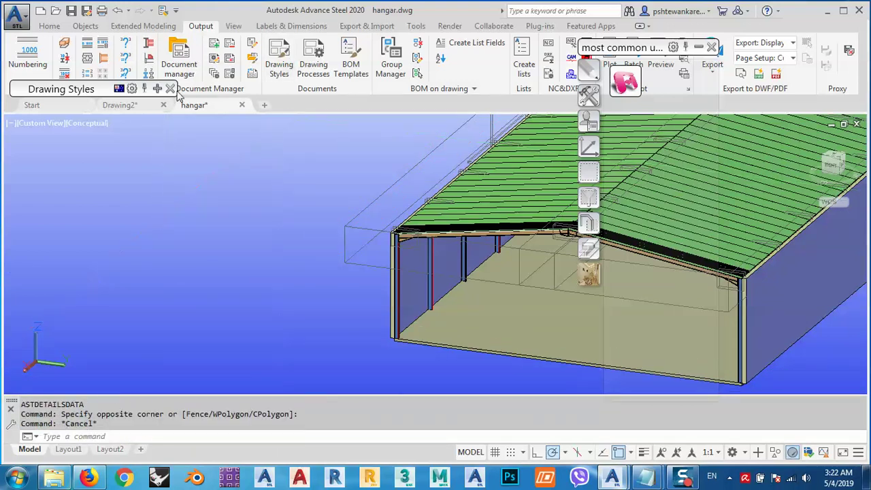
Run Drawing Styles again and copy the command name _ASTORSHOWGRPALETTE from the command history.
{"action": "left_click", "coordinate": [278, 66]}
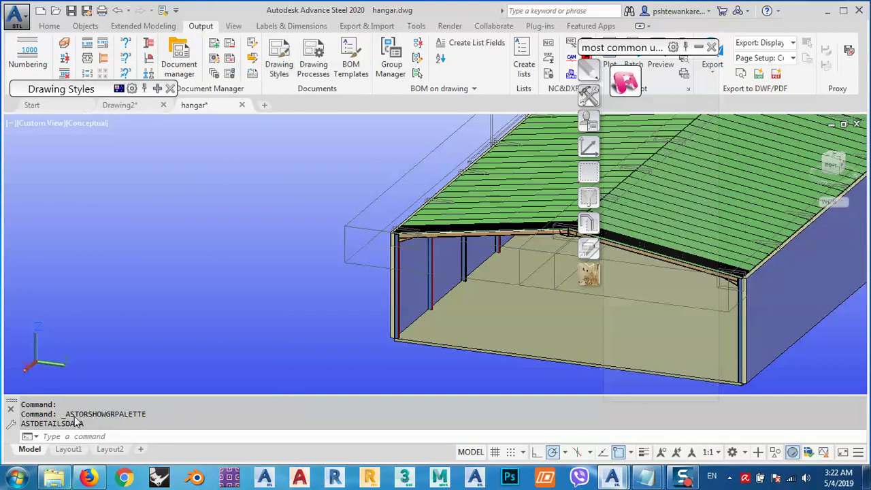
{"action": "left_click_drag", "start_coordinate": [68, 426], "coordinate": [82, 417]}
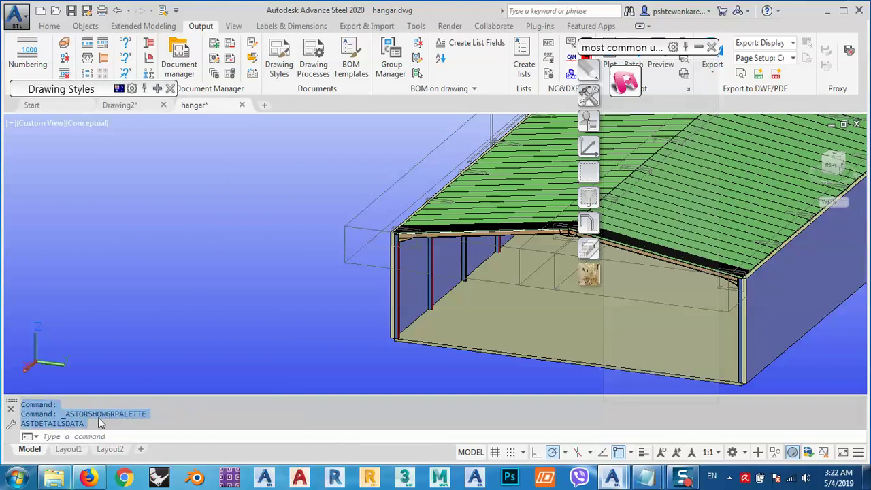
{"action": "left_click", "coordinate": [66, 417]}
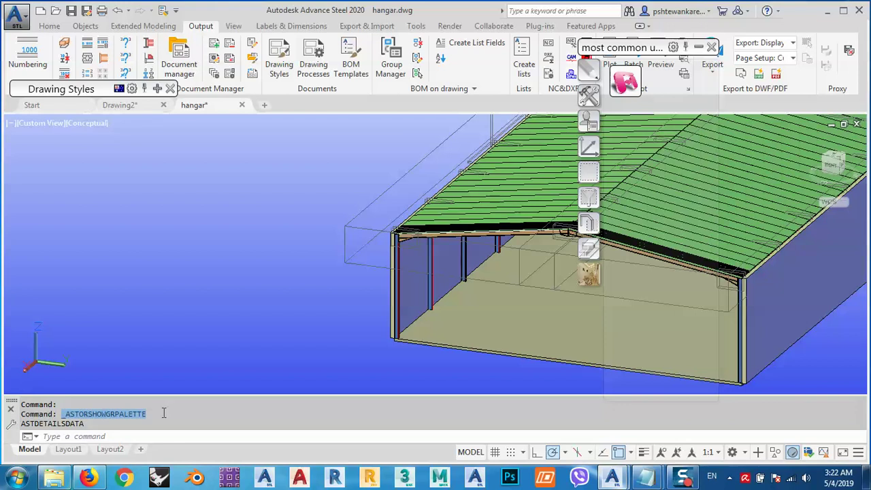
{"action": "right_click", "coordinate": [126, 414]}
{"action": "left_click", "coordinate": [156, 329]}
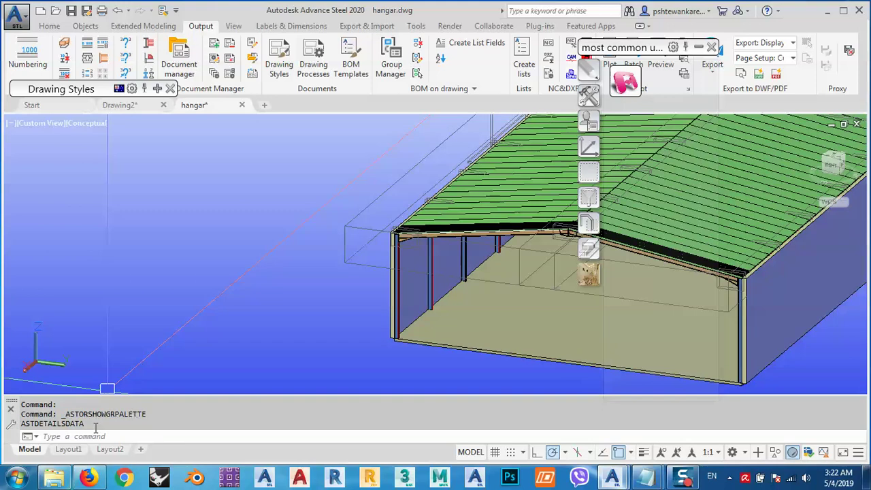
In the new Notepad document, add "cancel" after _AstM5equalpartsDetect and paste _ASTORSHOWGRPALETTE on the following line.
{"action": "mouse_move", "coordinate": [646, 476]}
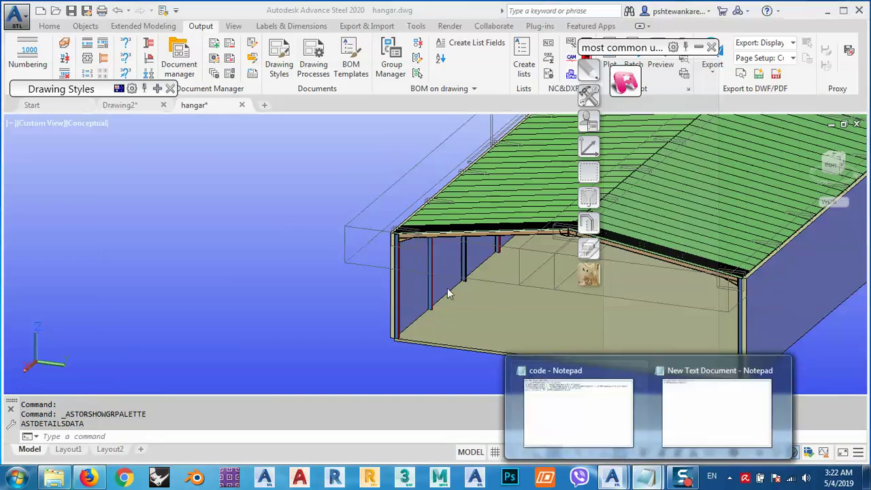
{"action": "left_click", "coordinate": [726, 428]}
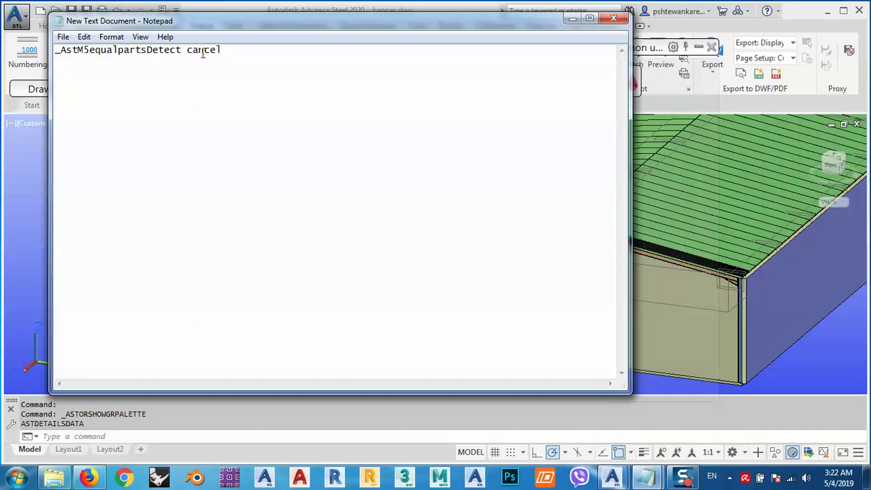
{"action": "key", "text": "Return"}
{"action": "key", "text": "ctrl+v"}
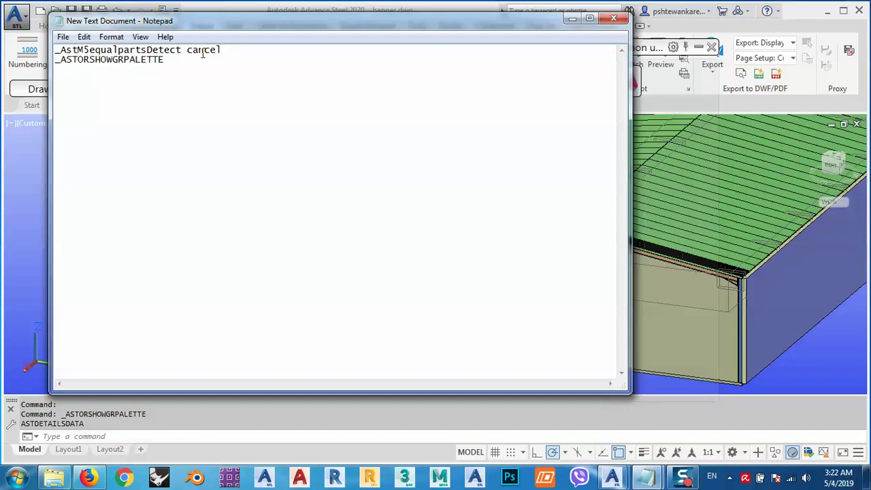
Copy both command lines from the Notepad document and minimize it to return to the hangar drawing.
{"action": "left_click_drag", "start_coordinate": [58, 54], "coordinate": [218, 85]}
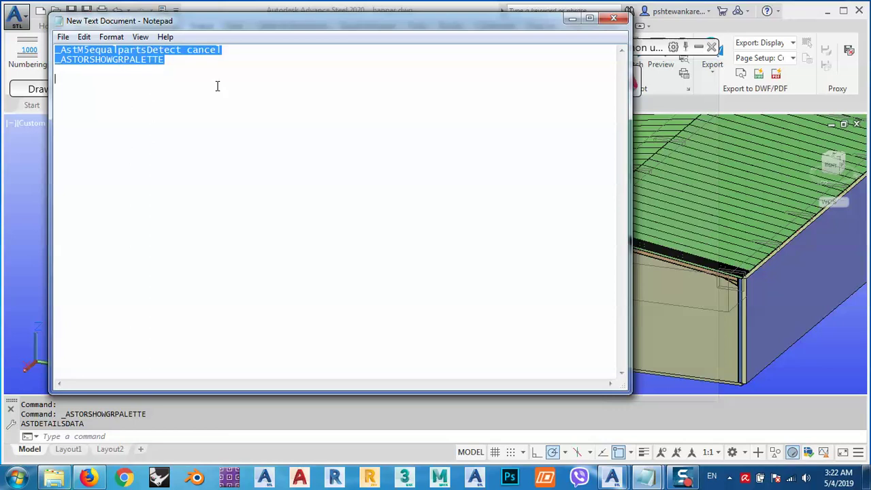
{"action": "right_click", "coordinate": [121, 60]}
{"action": "left_click", "coordinate": [149, 99]}
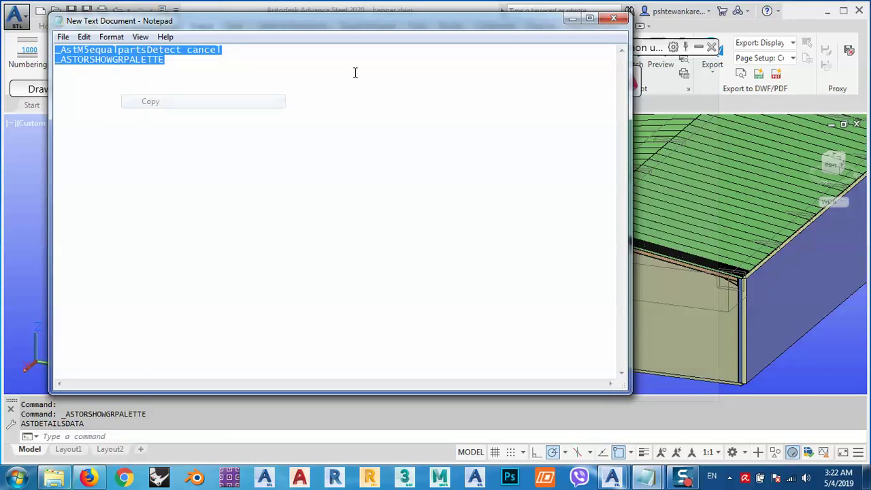
{"action": "left_click", "coordinate": [573, 17]}
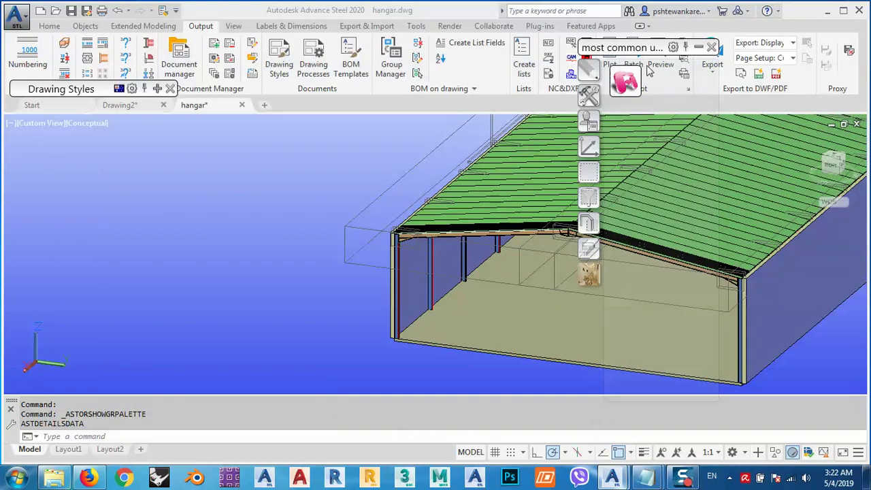
Add a new command item to the most common category, named "two commands" with the sample picture Sample5.png.
{"action": "left_click_drag", "start_coordinate": [648, 70], "coordinate": [551, 82]}
{"action": "right_click", "coordinate": [625, 76]}
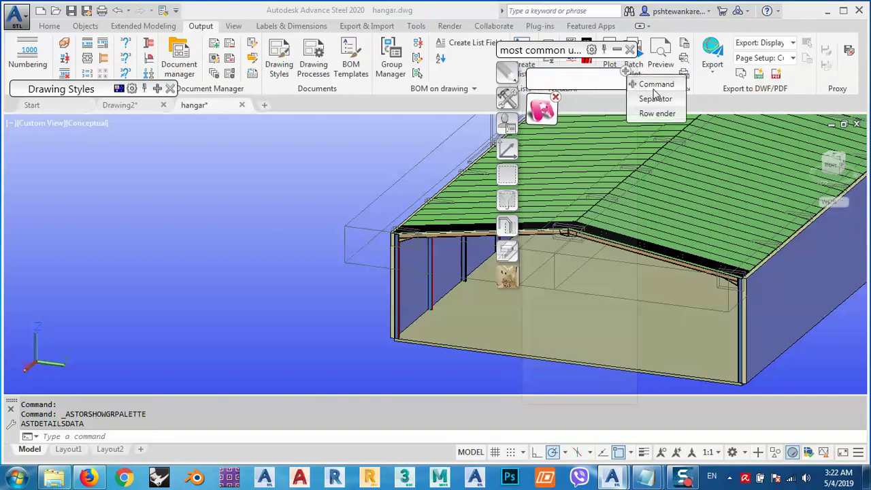
{"action": "left_click", "coordinate": [643, 84]}
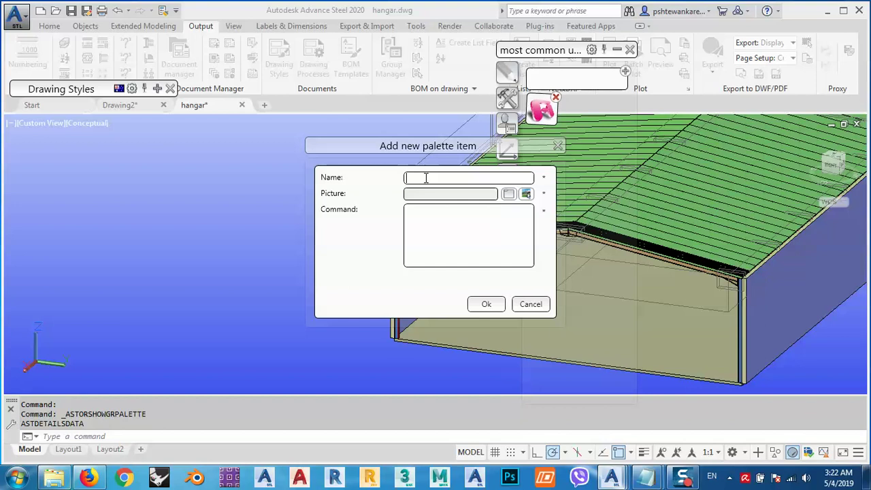
{"action": "type", "text": "two commands"}
{"action": "left_click", "coordinate": [526, 194]}
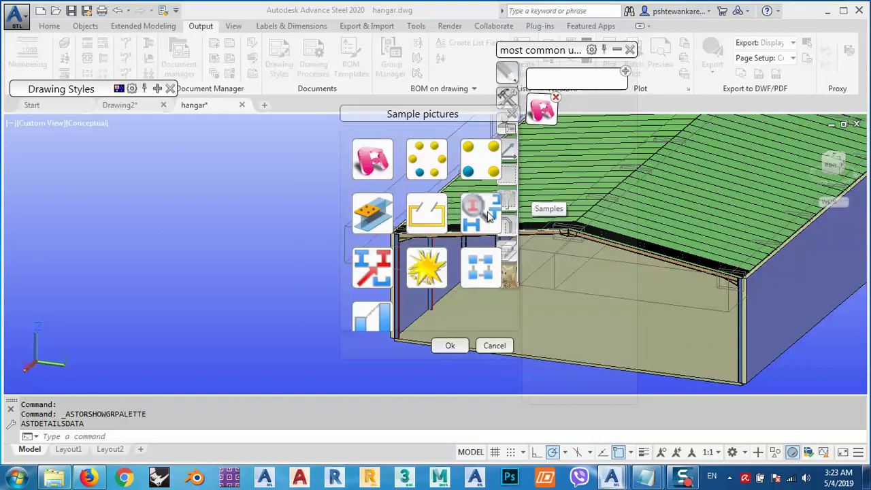
{"action": "left_click", "coordinate": [427, 214]}
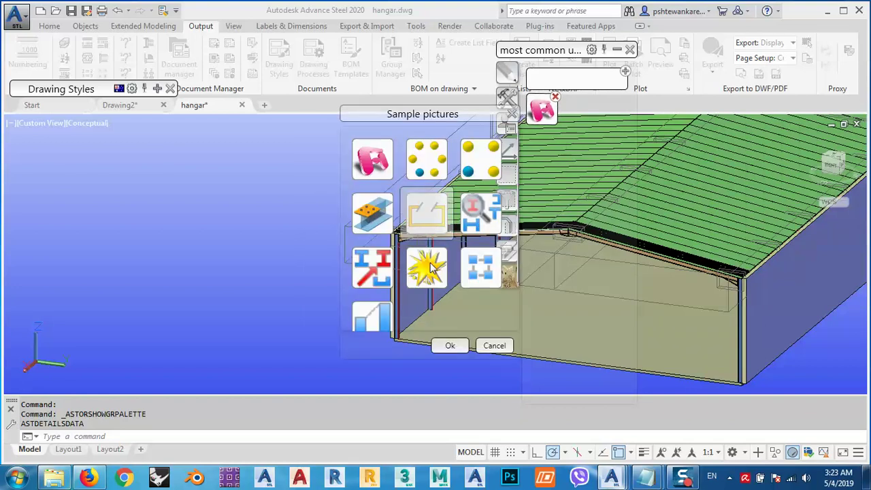
{"action": "left_click", "coordinate": [450, 345]}
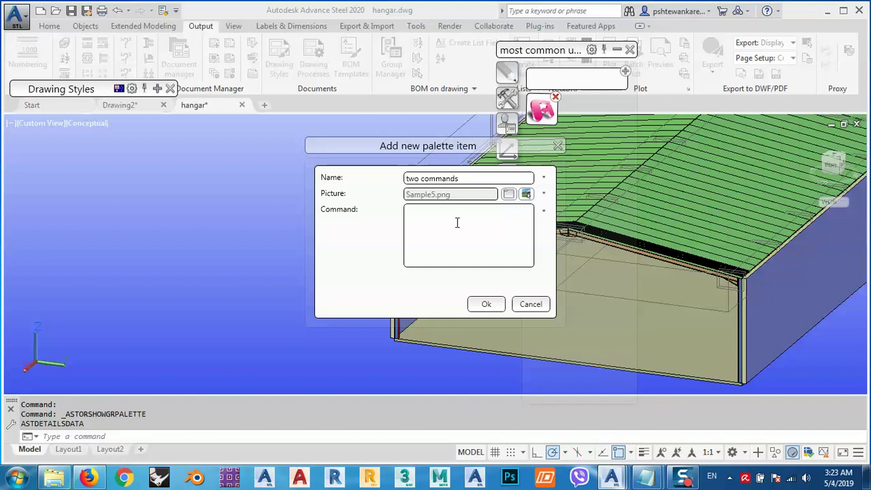
Paste the two copied command lines as the new item's command and save the item.
{"action": "left_click", "coordinate": [459, 234]}
{"action": "key", "text": "ctrl+v"}
{"action": "left_click", "coordinate": [486, 304]}
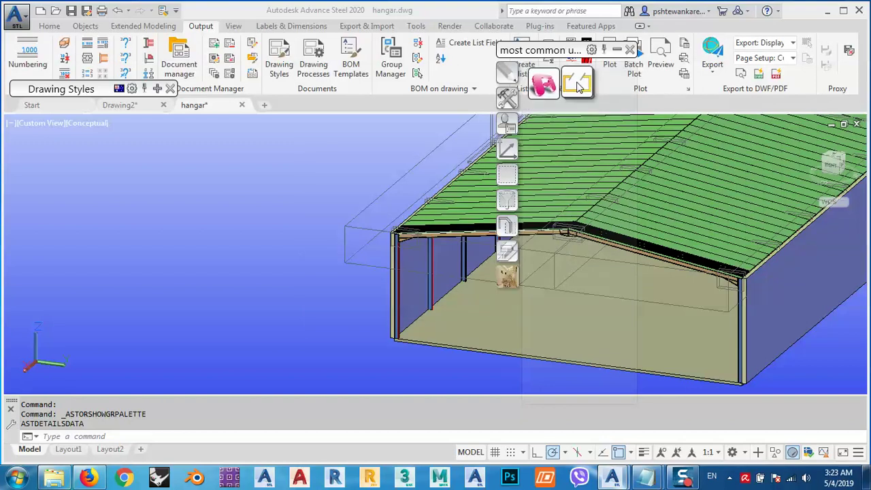
Run the "two commands" palette item several times to test it, closing the Numbering dialog and Drawing Styles palette.
{"action": "left_click", "coordinate": [577, 111]}
{"action": "left_click_drag", "start_coordinate": [445, 39], "coordinate": [332, 71]}
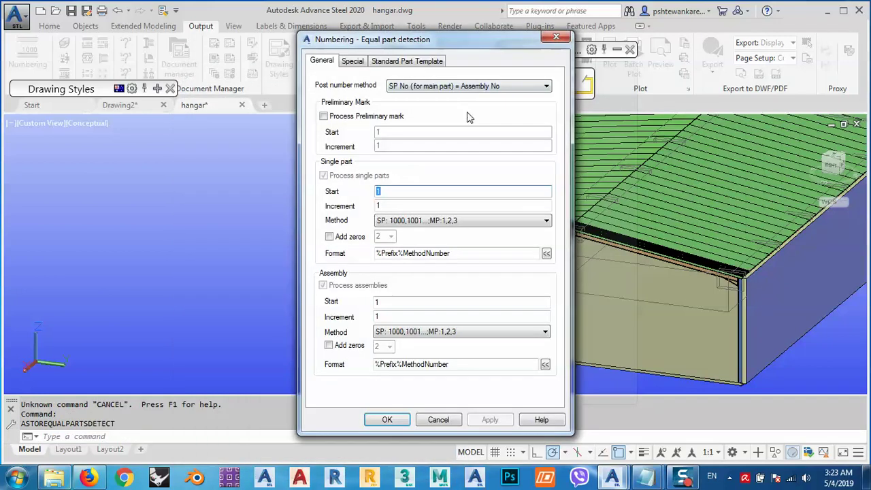
{"action": "left_click_drag", "start_coordinate": [446, 21], "coordinate": [391, 66]}
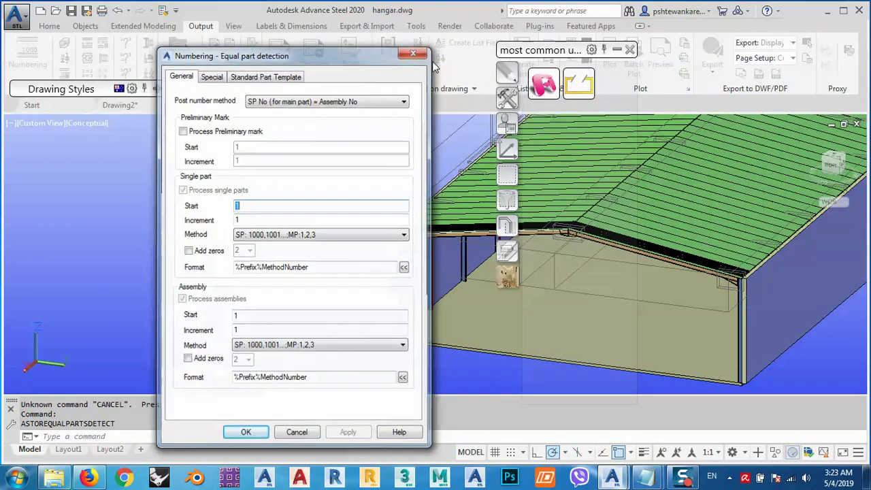
{"action": "left_click", "coordinate": [414, 51]}
{"action": "left_click", "coordinate": [577, 84]}
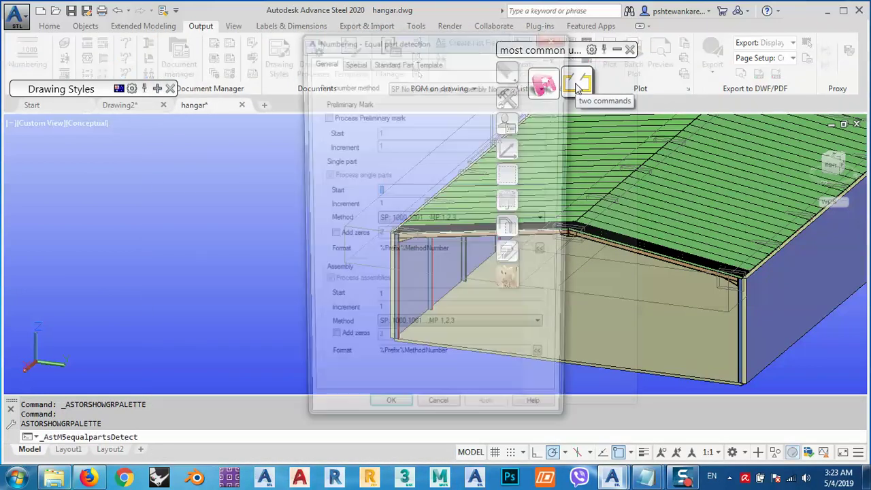
{"action": "left_click_drag", "start_coordinate": [365, 45], "coordinate": [239, 55]}
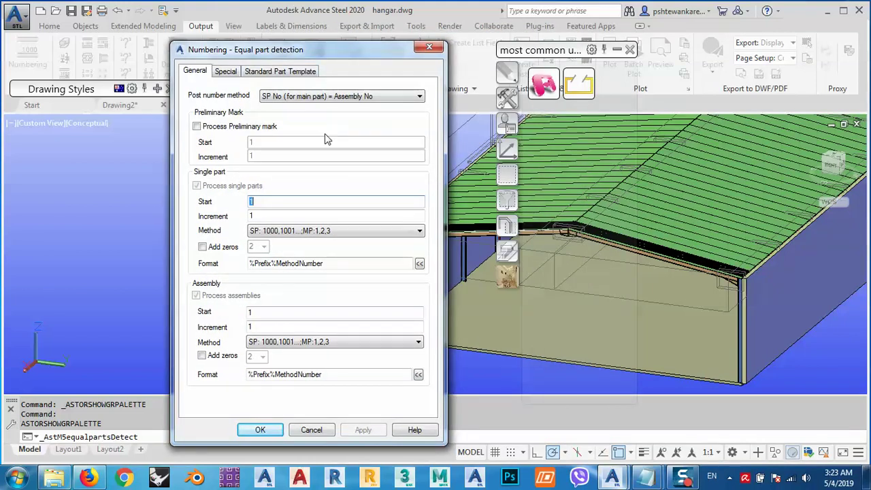
{"action": "left_click", "coordinate": [428, 48]}
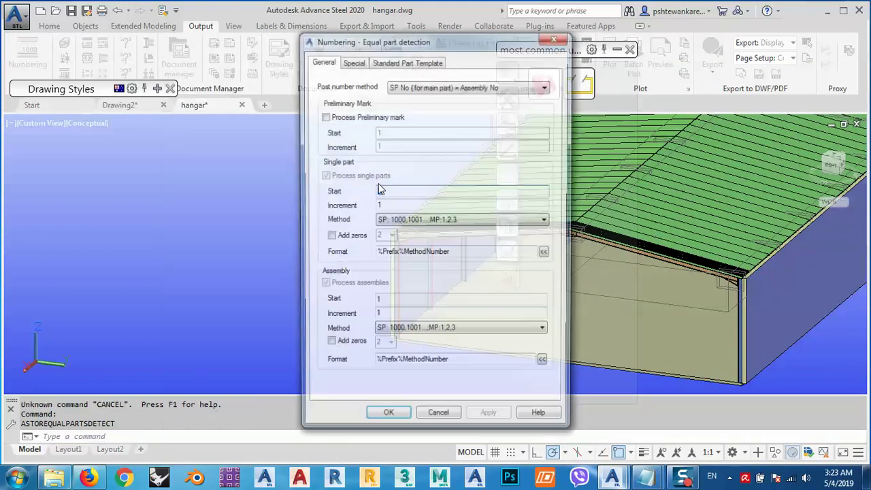
{"action": "left_click", "coordinate": [555, 38]}
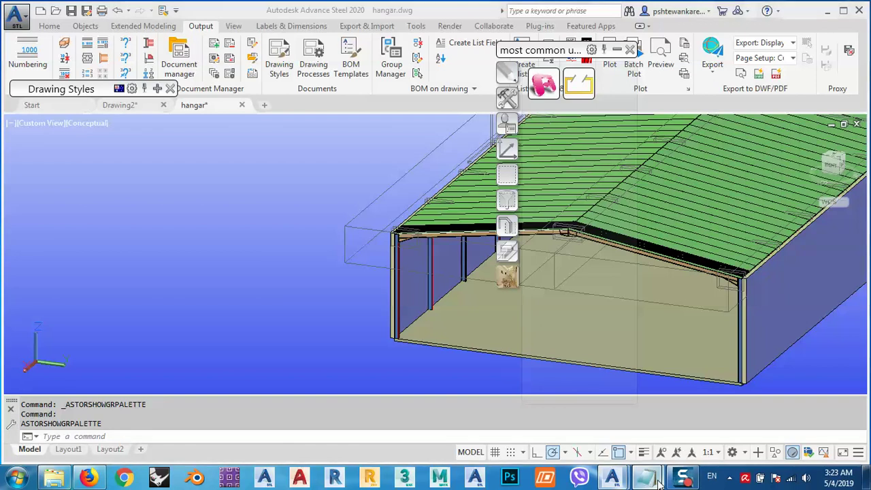
{"action": "mouse_move", "coordinate": [644, 478]}
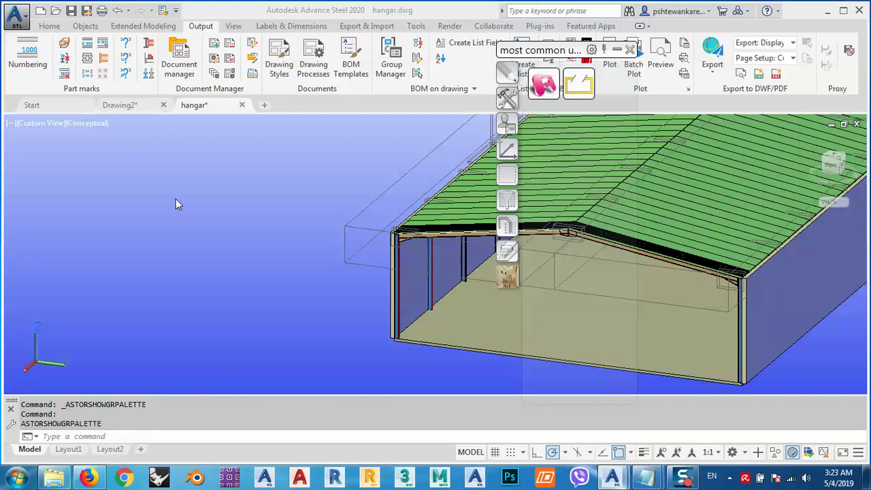
{"action": "left_click", "coordinate": [578, 83]}
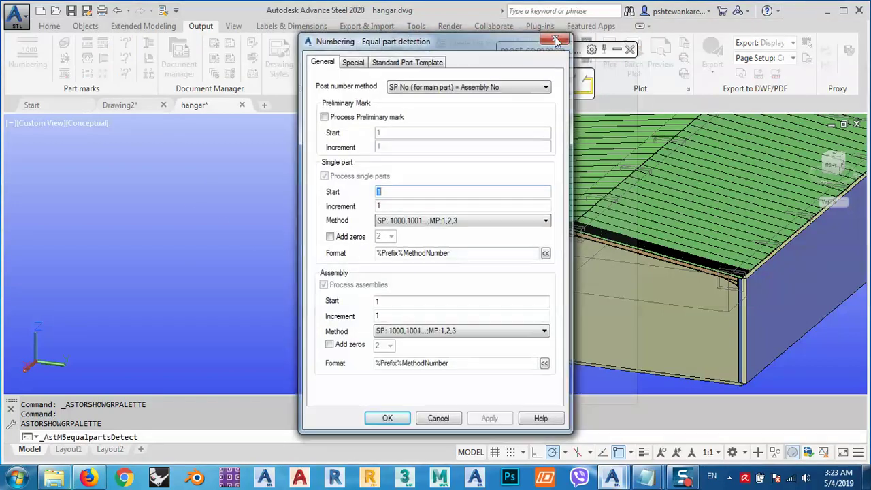
{"action": "left_click", "coordinate": [554, 42]}
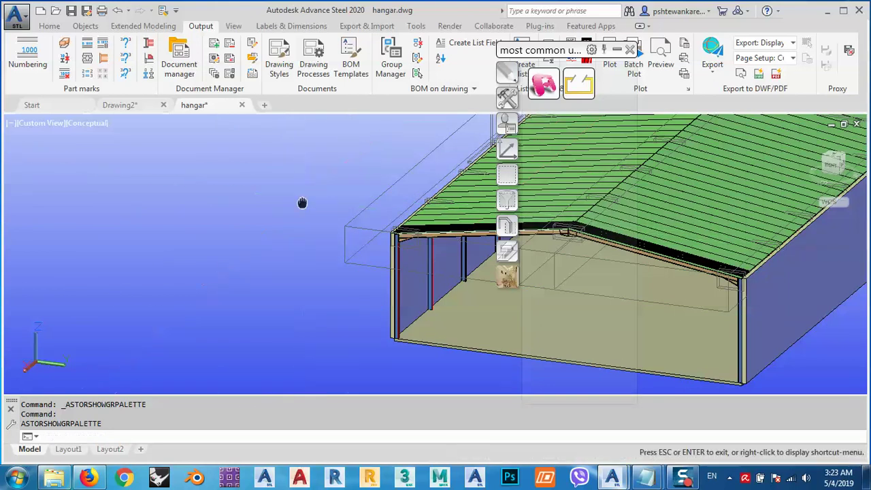
Launch and cancel the Document Manager, and copy its _astdoccheck command from the command history.
{"action": "middle_click_drag", "start_coordinate": [302, 200], "coordinate": [322, 203]}
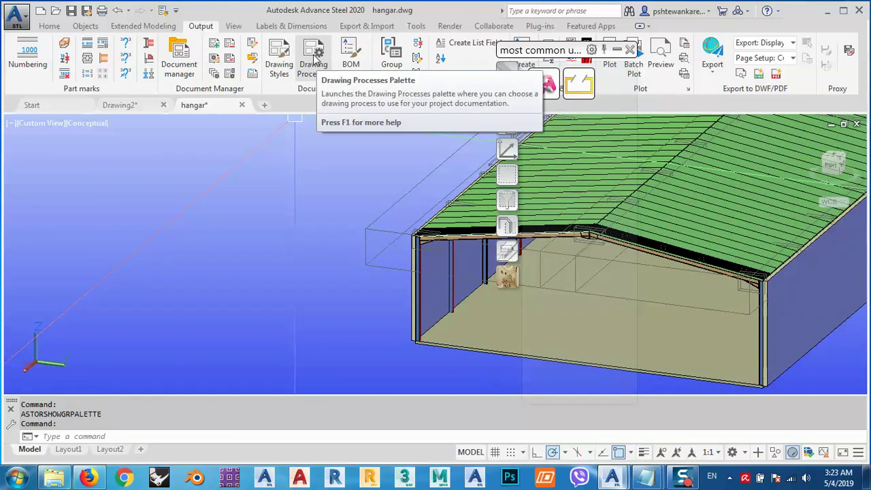
{"action": "left_click", "coordinate": [179, 60]}
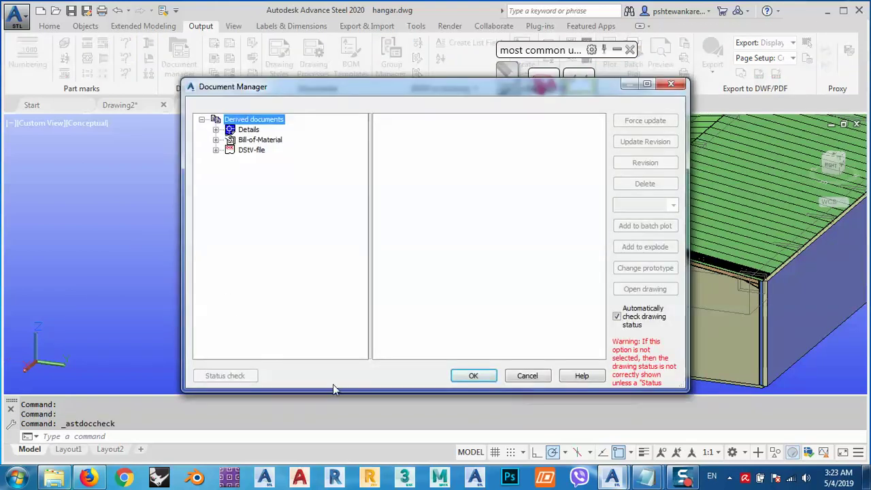
{"action": "left_click", "coordinate": [532, 375]}
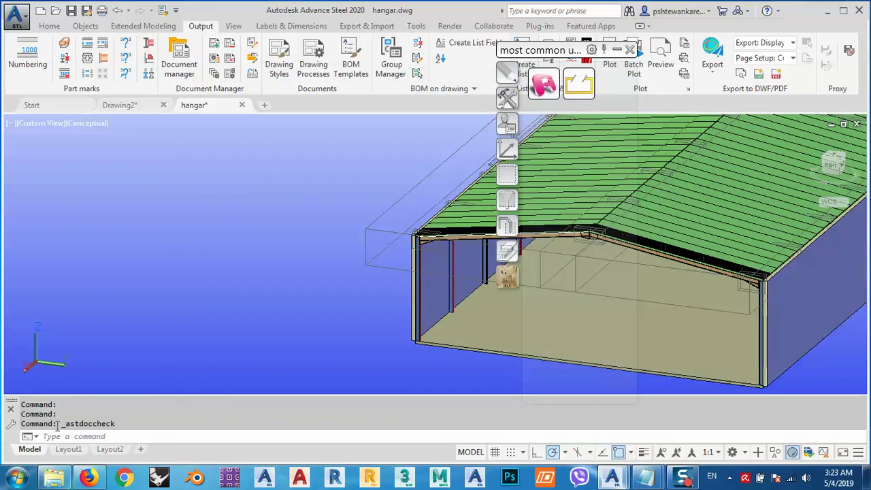
{"action": "left_click_drag", "start_coordinate": [82, 423], "coordinate": [136, 423]}
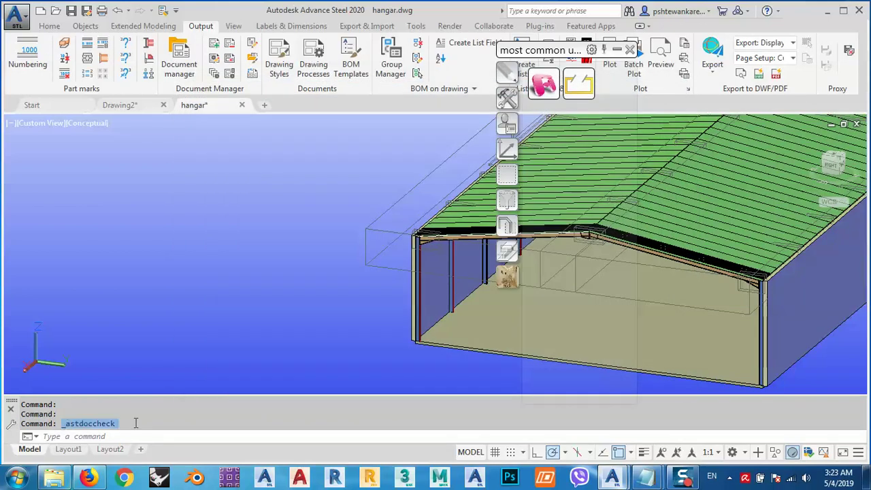
{"action": "right_click", "coordinate": [83, 425]}
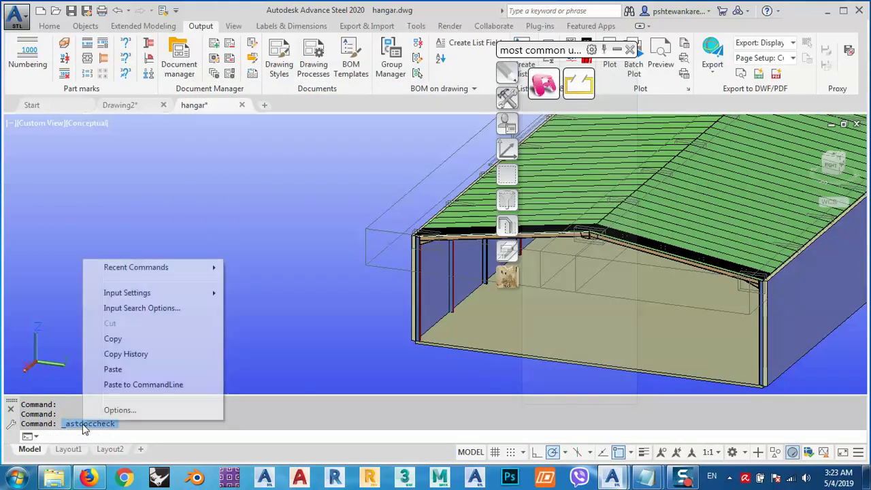
{"action": "left_click", "coordinate": [113, 340]}
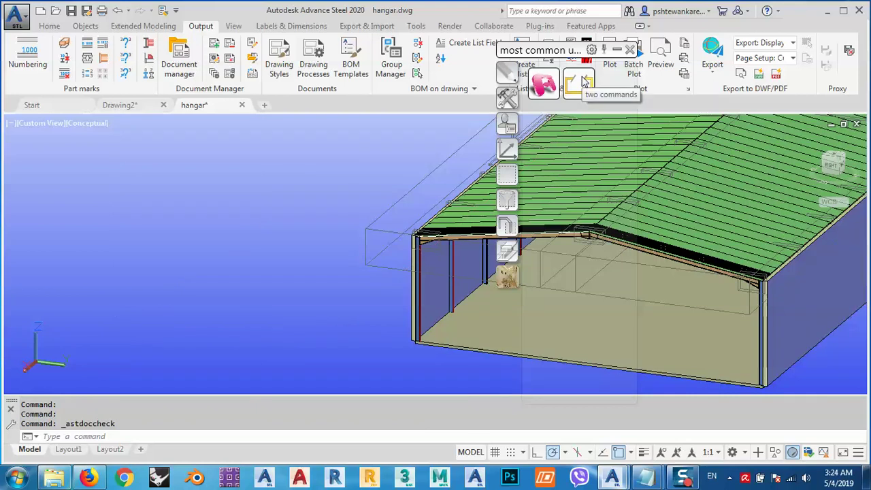
Test the "two commands" item once more, close the Numbering dialog, and delete the item from the palette.
{"action": "left_click", "coordinate": [583, 82]}
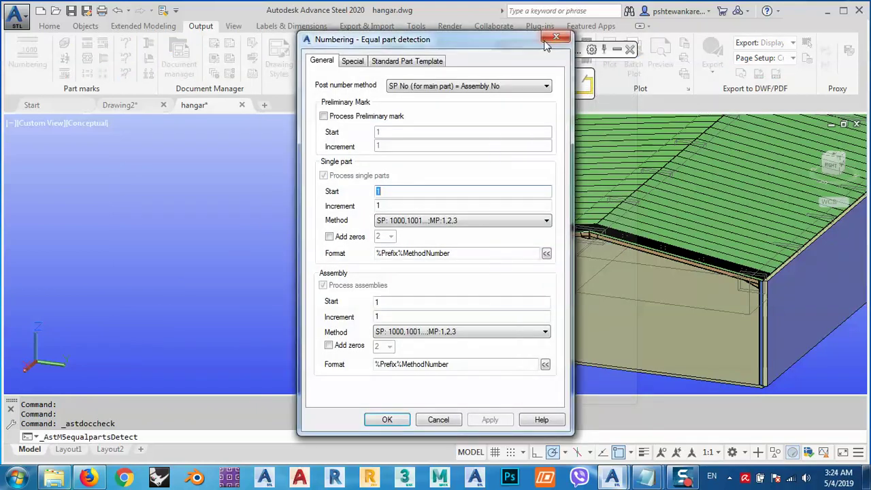
{"action": "left_click", "coordinate": [555, 37]}
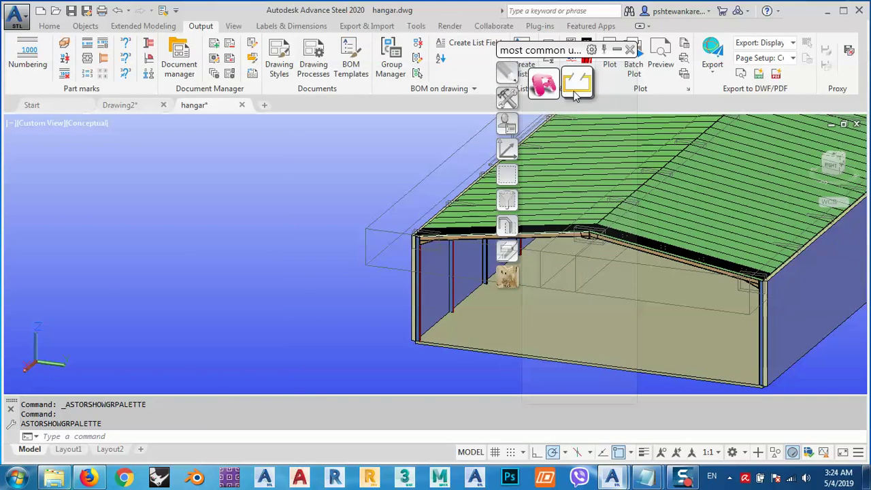
{"action": "mouse_move", "coordinate": [582, 112]}
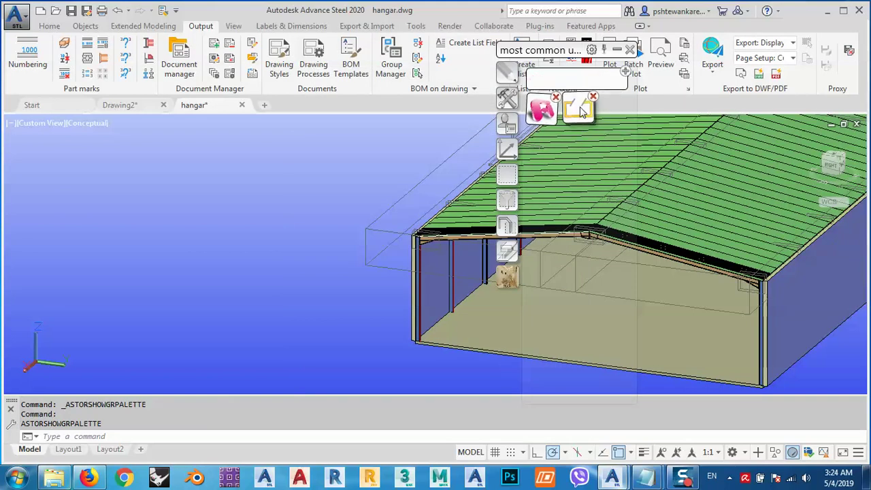
{"action": "left_click", "coordinate": [591, 95]}
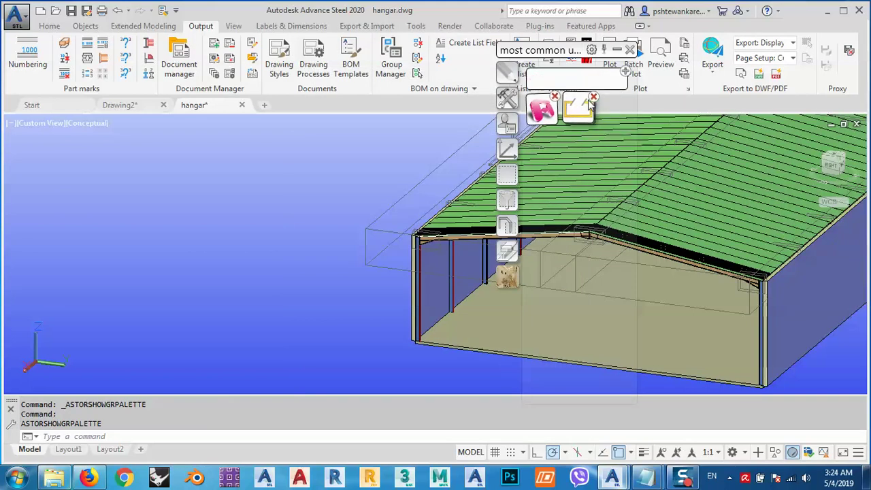
Start a new palette item in the same category and paste _astdoccheck as its first command line.
{"action": "left_click", "coordinate": [625, 73]}
{"action": "left_click", "coordinate": [634, 87]}
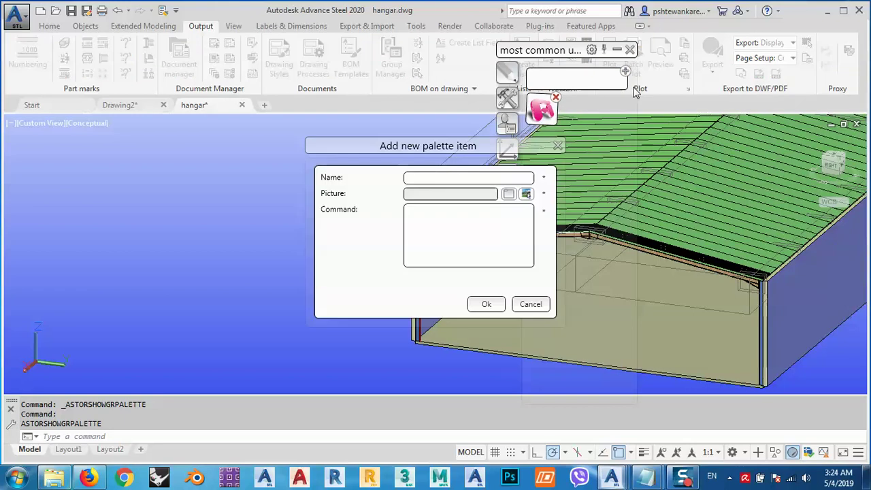
{"action": "right_click", "coordinate": [419, 225]}
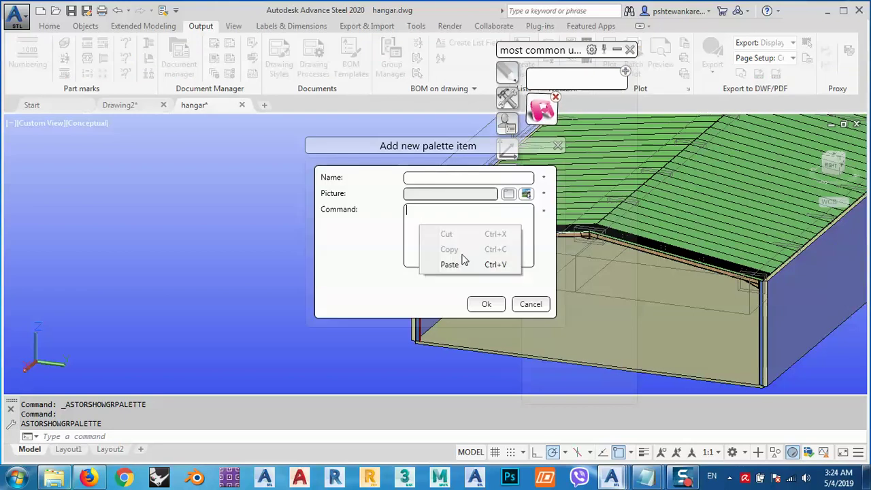
{"action": "left_click", "coordinate": [450, 265]}
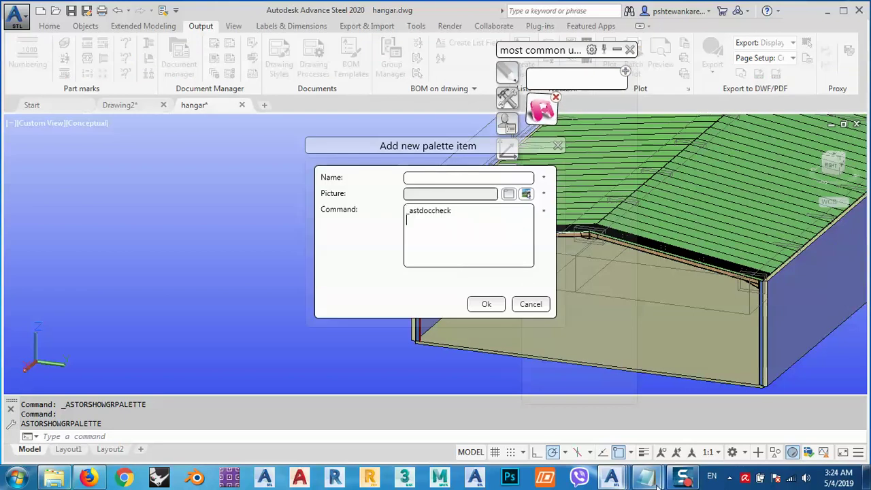
Copy _AstM5equalpartsDetect from the Notepad document and paste it as the new item's second command line.
{"action": "left_click", "coordinate": [727, 404]}
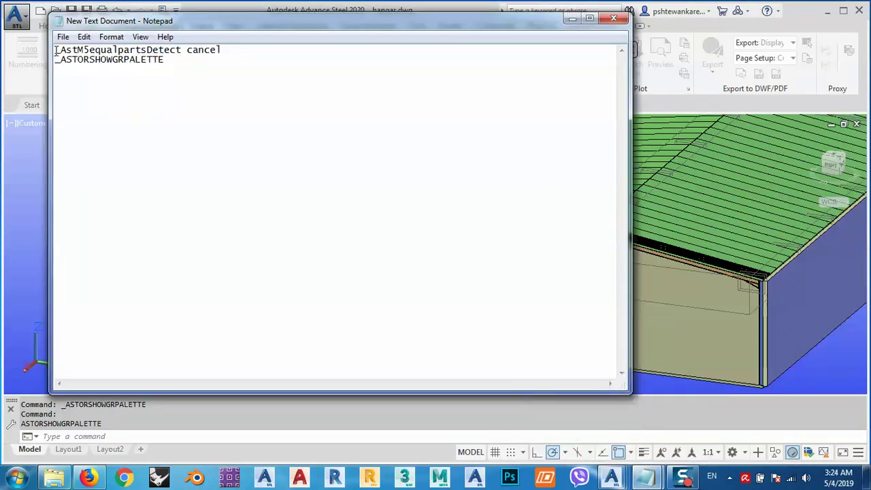
{"action": "left_click_drag", "start_coordinate": [56, 51], "coordinate": [184, 48]}
{"action": "right_click", "coordinate": [178, 47]}
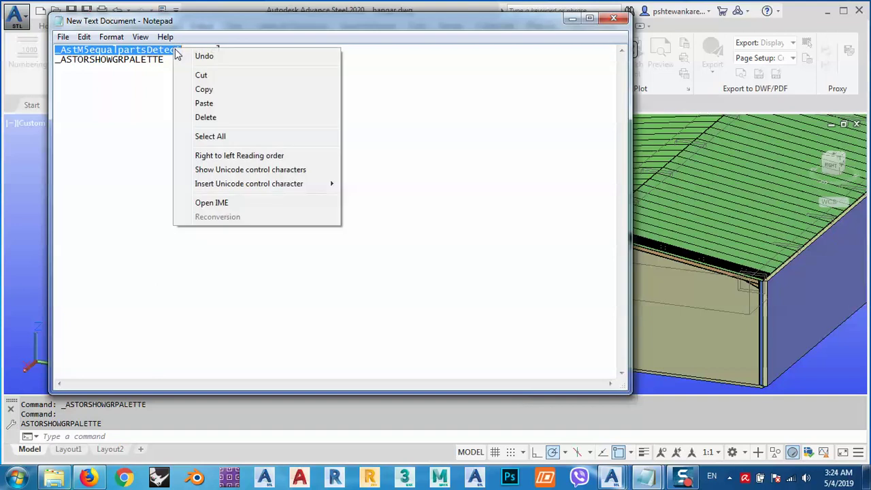
{"action": "left_click", "coordinate": [204, 90]}
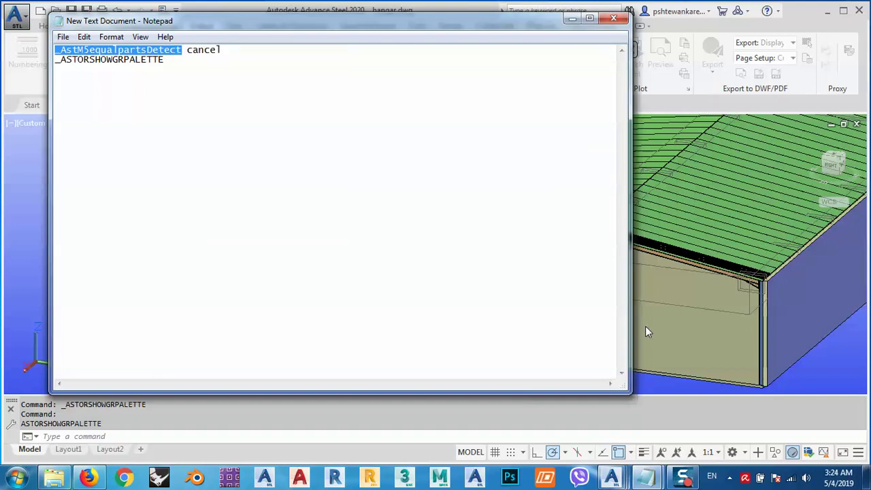
{"action": "left_click", "coordinate": [572, 18]}
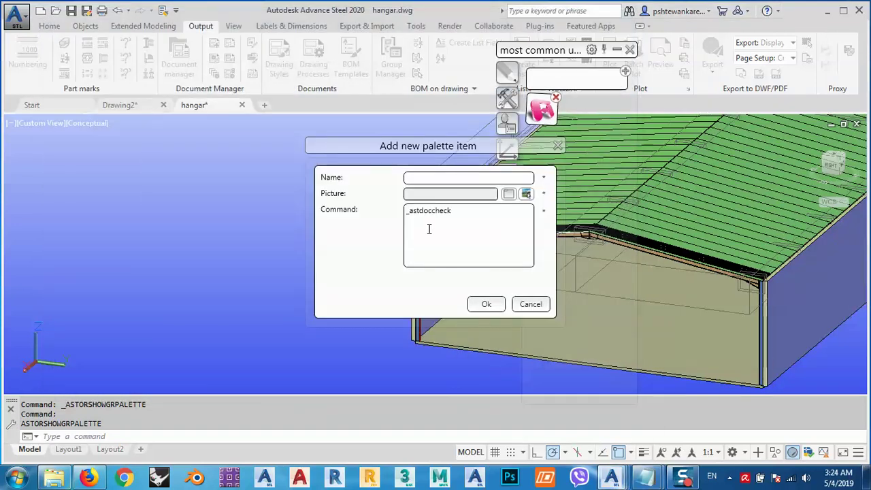
{"action": "right_click", "coordinate": [429, 229]}
{"action": "left_click", "coordinate": [461, 267]}
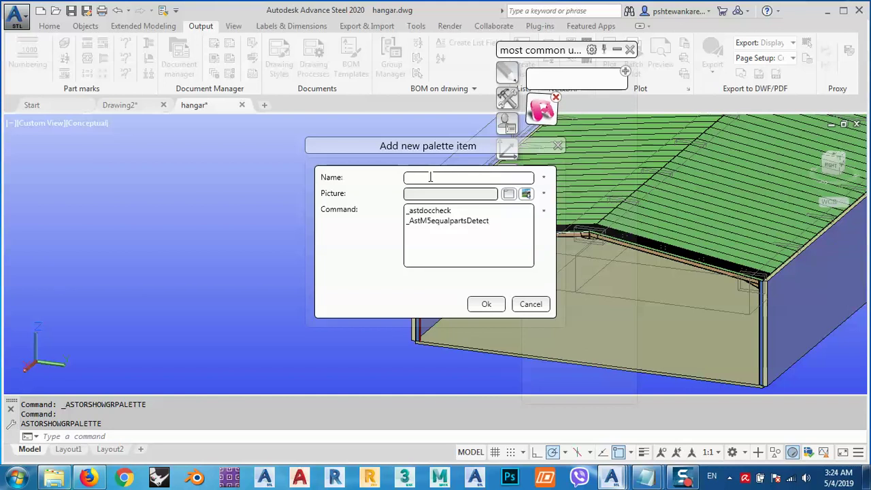
Name the new palette item "two commads" and assign it the sample picture Sample5.png.
{"action": "left_click", "coordinate": [430, 177]}
{"action": "type", "text": "test"}
{"action": "left_click", "coordinate": [867, 477]}
{"action": "type", "text": "mmads"}
{"action": "left_click", "coordinate": [527, 195]}
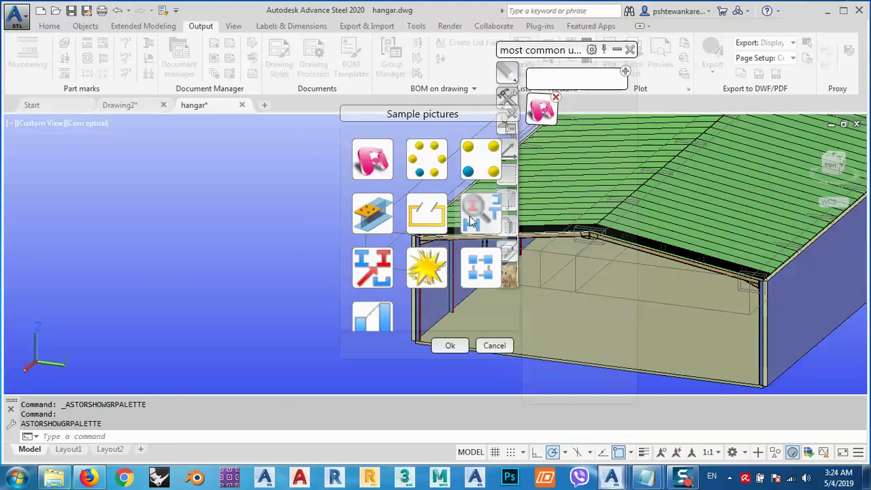
{"action": "left_click", "coordinate": [450, 346]}
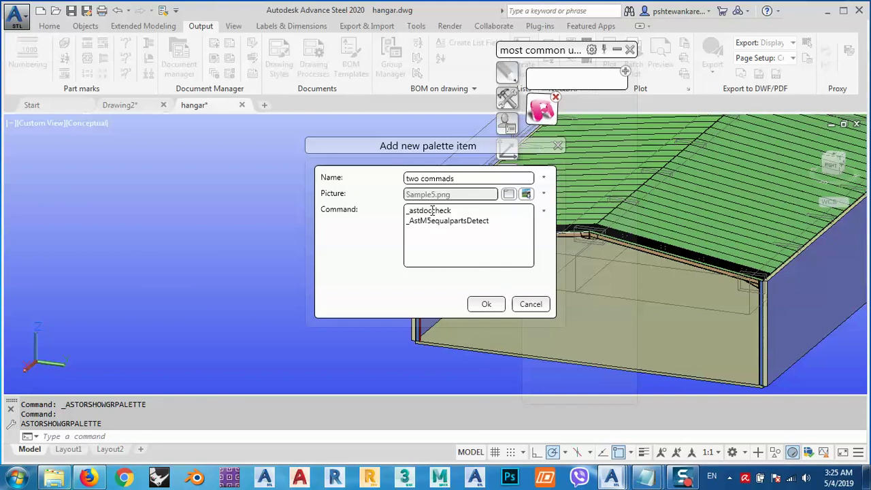
Add "Cancel" after _astdoccheck in the item's command and save the new palette item.
{"action": "left_click", "coordinate": [460, 212]}
{"action": "type", "text": "Cancel"}
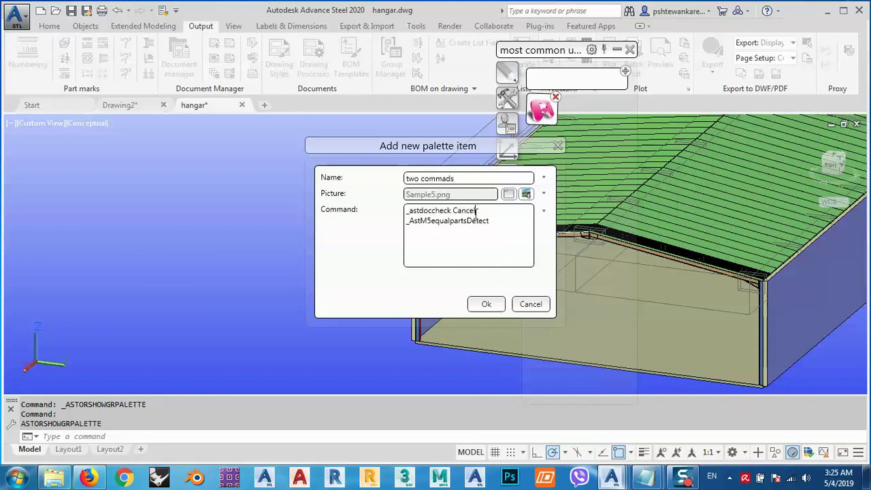
{"action": "left_click", "coordinate": [485, 305]}
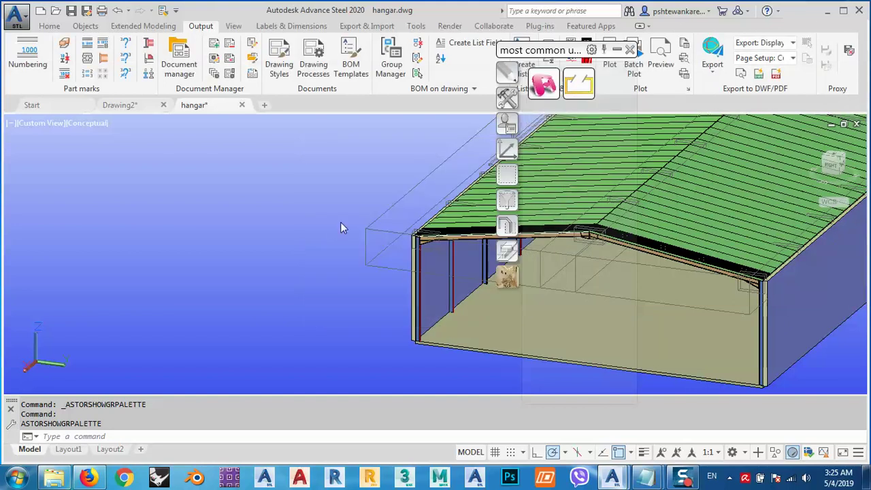
Run the new two-command item, dismiss the Document Manager, and move the Numbering dialog clear of the palette.
{"action": "left_click", "coordinate": [585, 81]}
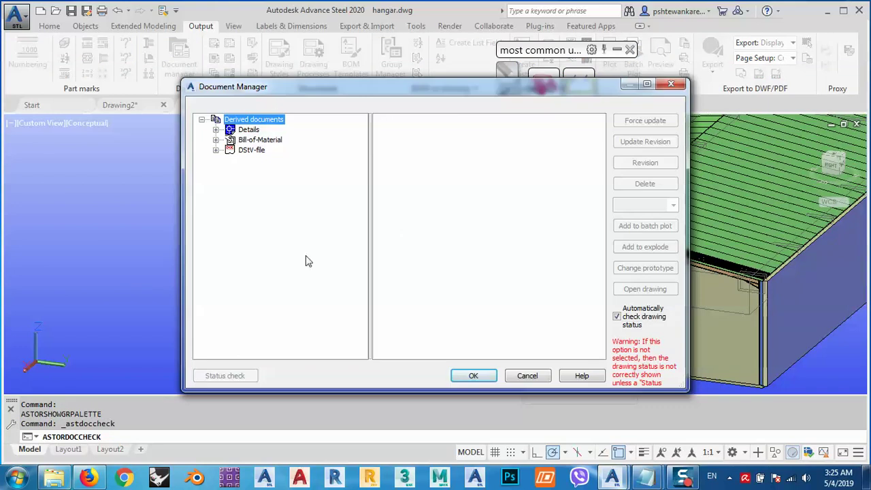
{"action": "left_click", "coordinate": [517, 376]}
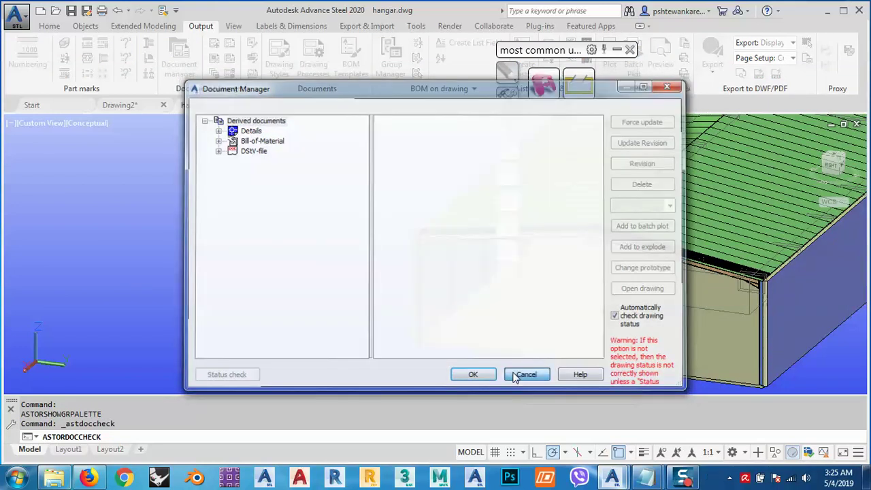
{"action": "left_click", "coordinate": [671, 84]}
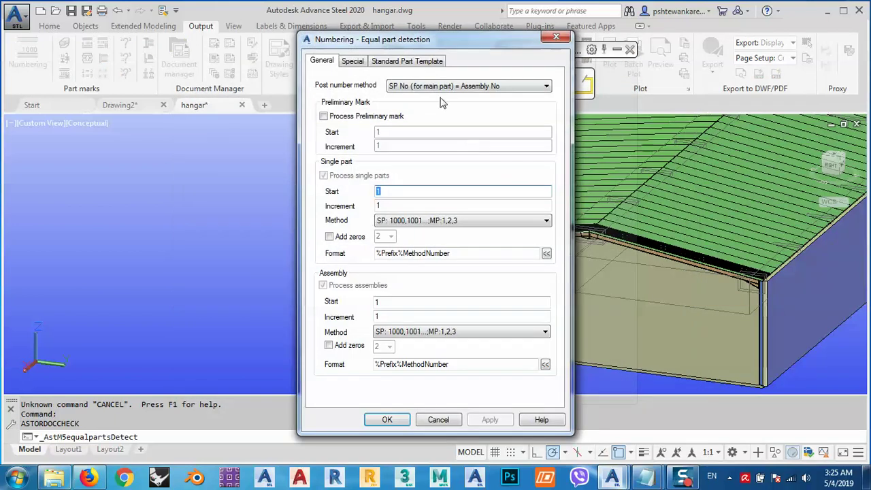
{"action": "left_click_drag", "start_coordinate": [403, 41], "coordinate": [214, 42]}
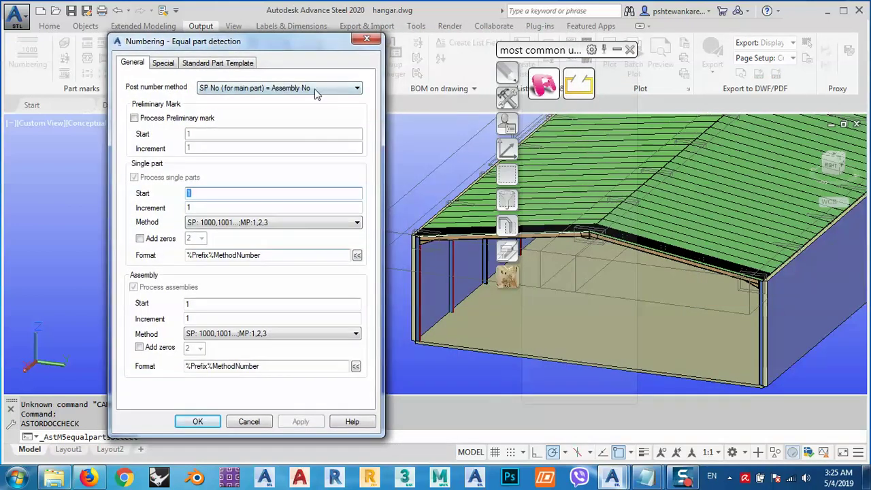
Close the Numbering dialog and rerun the "two commads" palette item, dismissing both Document Manager and Numbering without applying anything.
{"action": "left_click", "coordinate": [367, 41]}
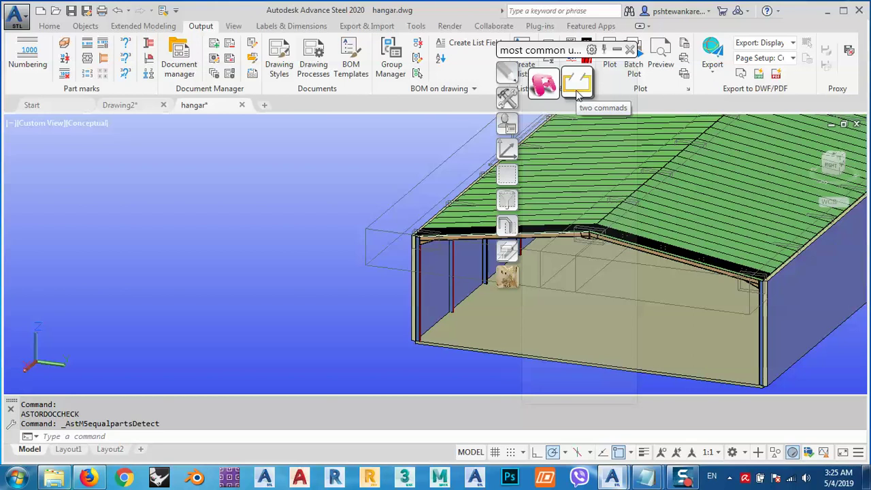
{"action": "left_click", "coordinate": [578, 88]}
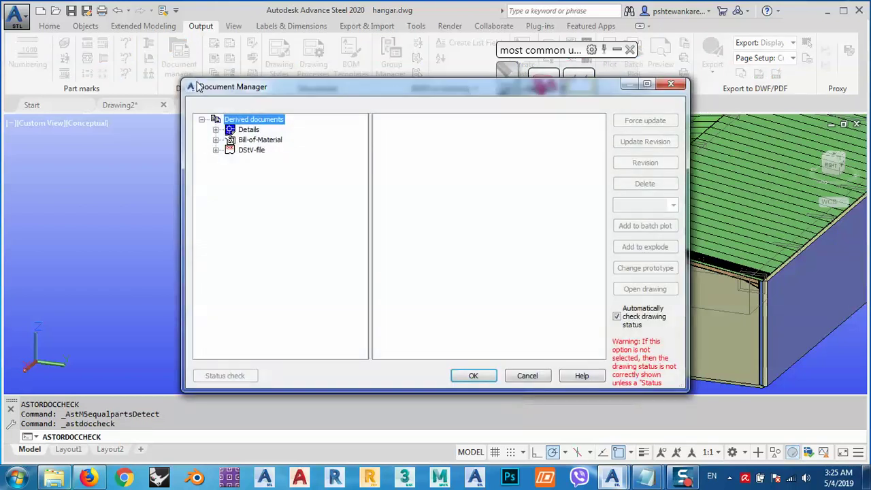
{"action": "left_click", "coordinate": [525, 376]}
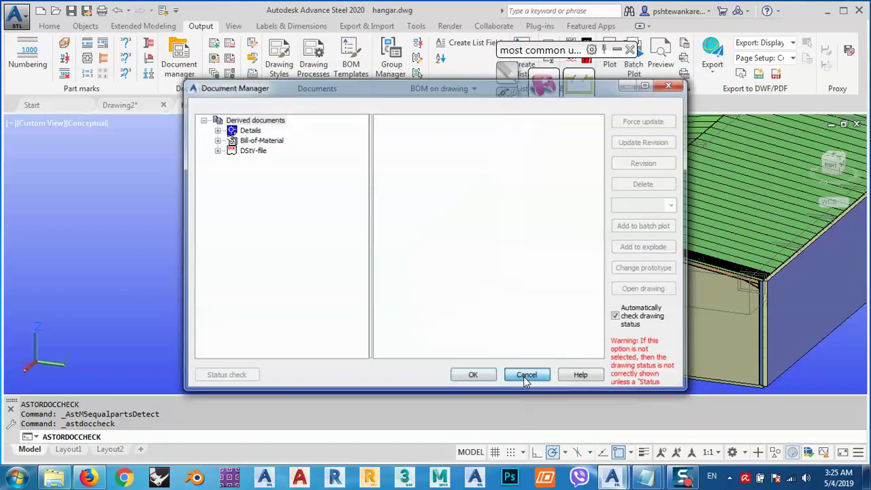
{"action": "left_click", "coordinate": [527, 376]}
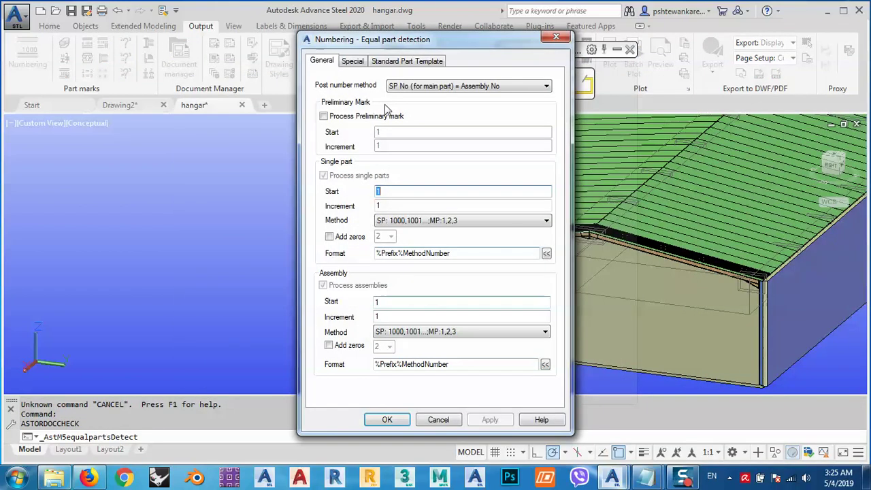
{"action": "left_click_drag", "start_coordinate": [364, 47], "coordinate": [162, 68]}
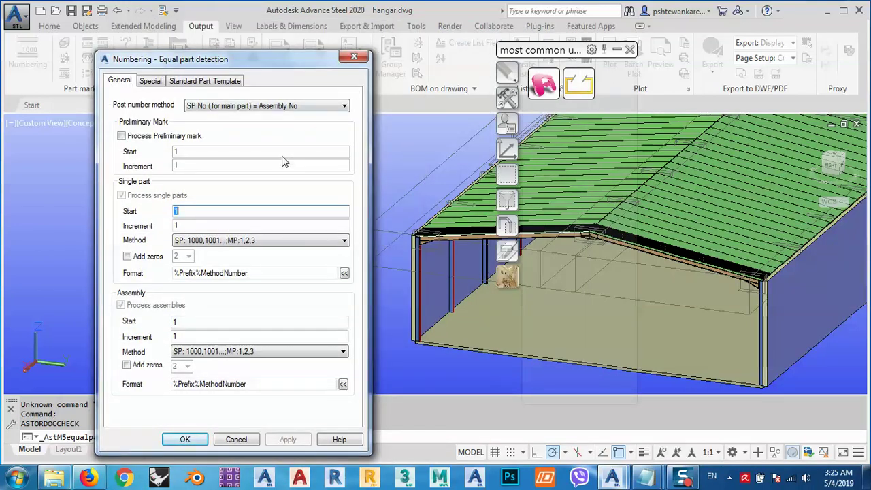
{"action": "left_click", "coordinate": [354, 55]}
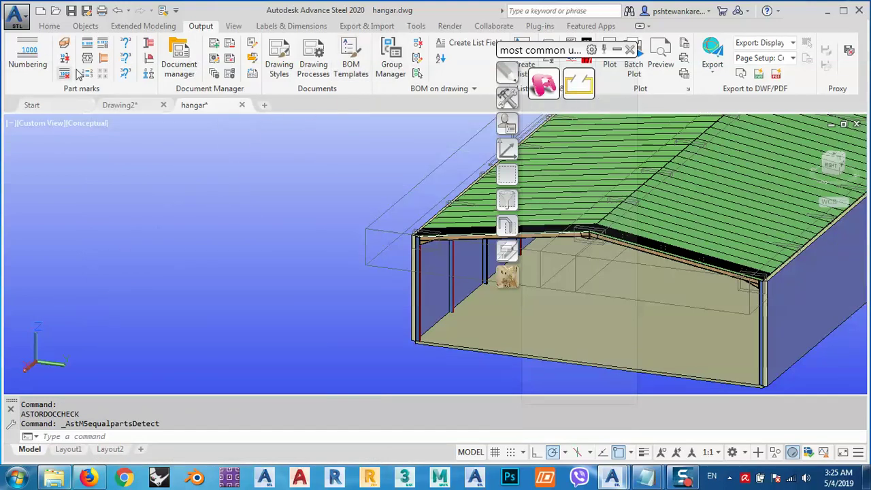
Start and cancel the Rolled I Section command, and open the Connection Vault palette.
{"action": "left_click", "coordinate": [49, 26]}
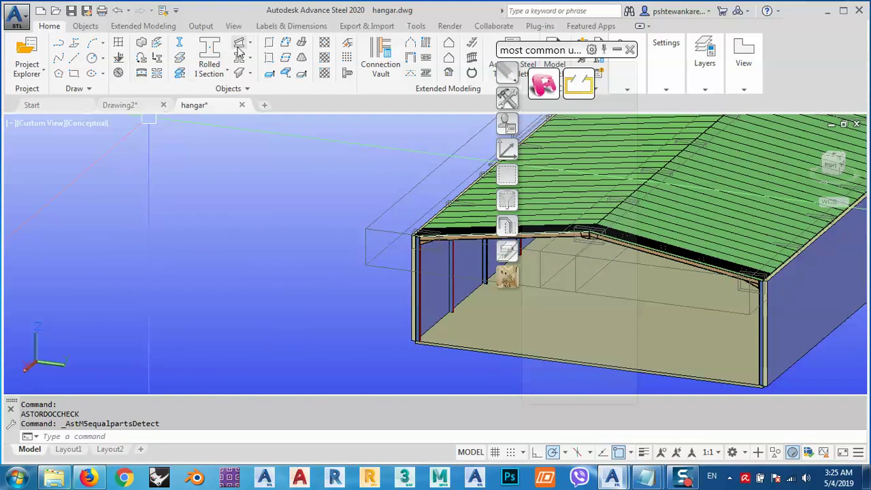
{"action": "left_click", "coordinate": [210, 49]}
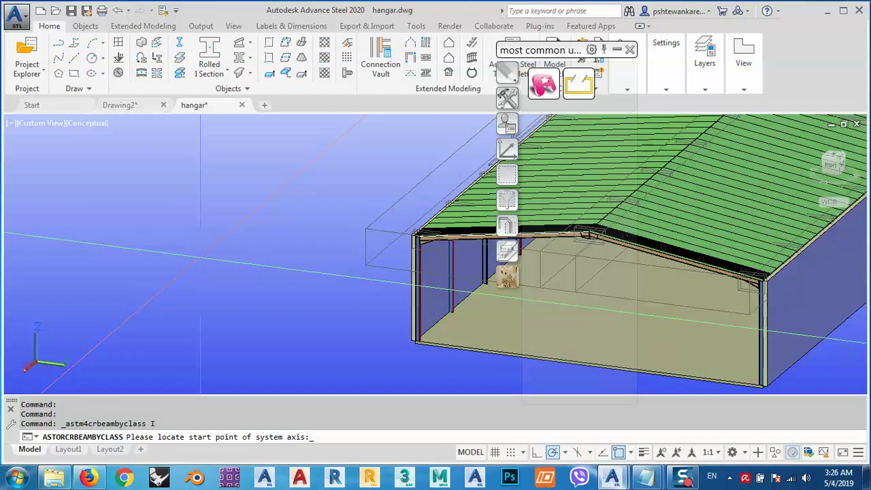
{"action": "key", "text": "Escape"}
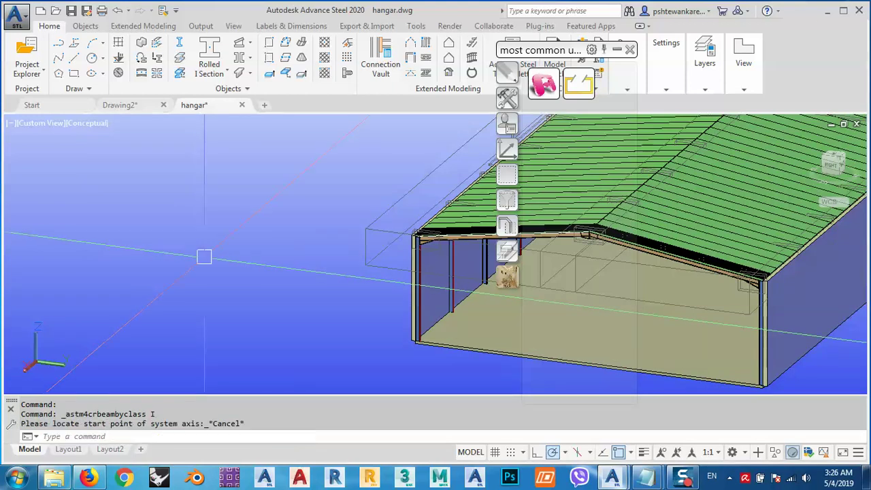
{"action": "left_click", "coordinate": [391, 49]}
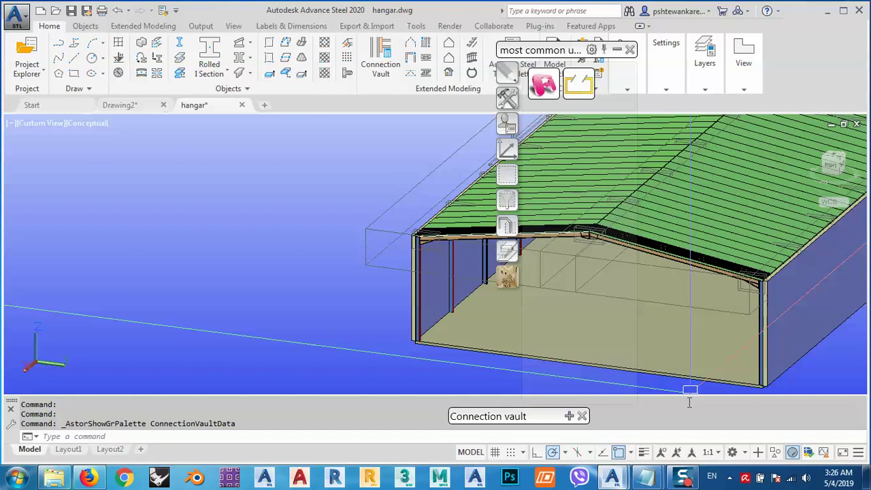
{"action": "mouse_move", "coordinate": [682, 480]}
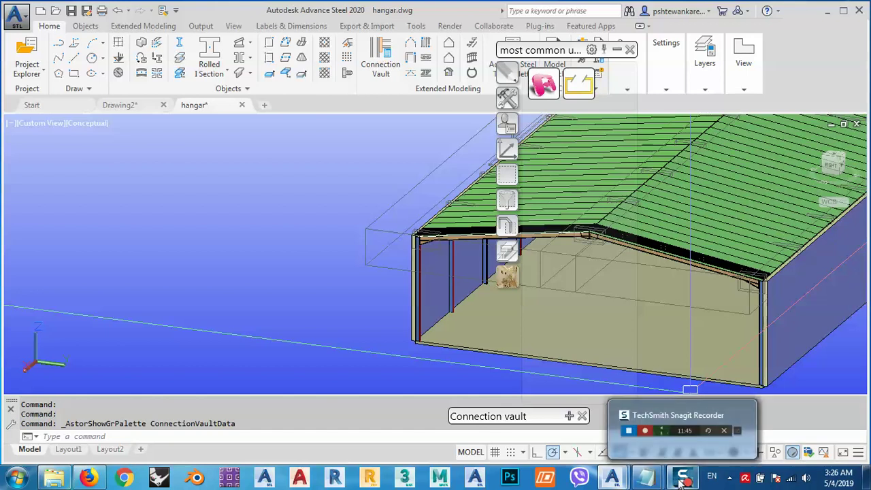